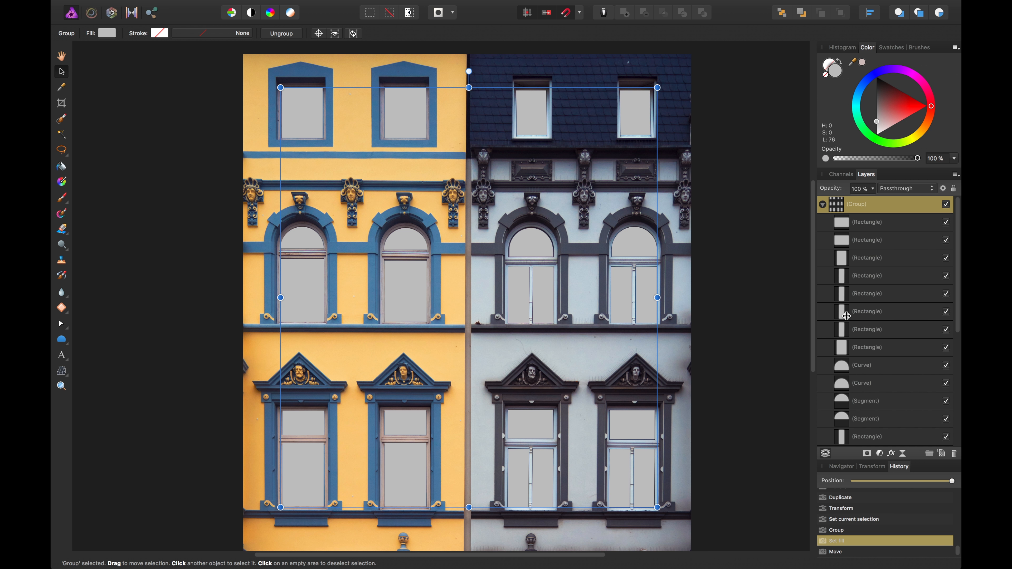
# Step: Compare the facade with the grey window shapes group hidden and shown, and preview blend modes on the group
pyautogui.click(946, 205)
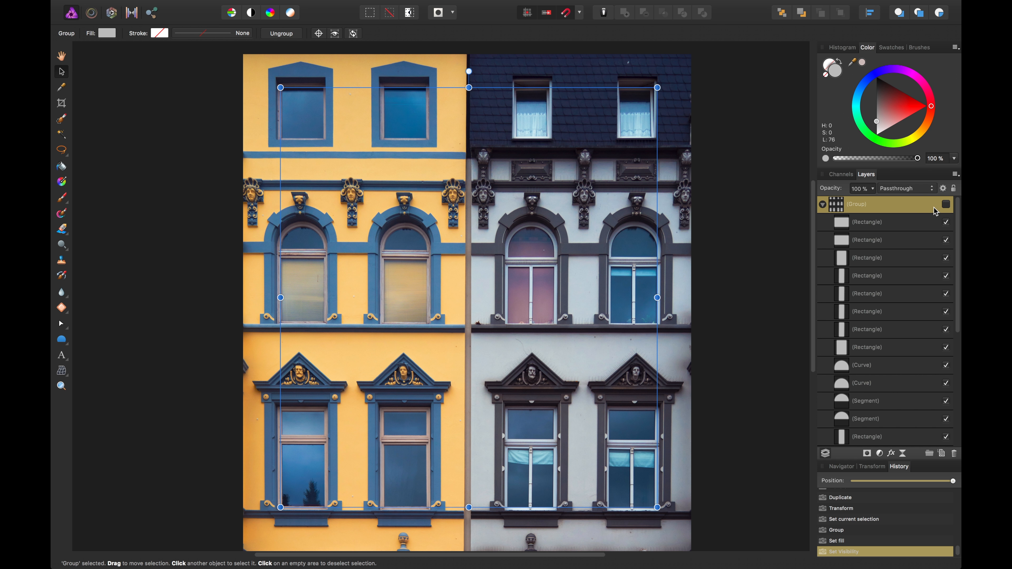
pyautogui.click(946, 205)
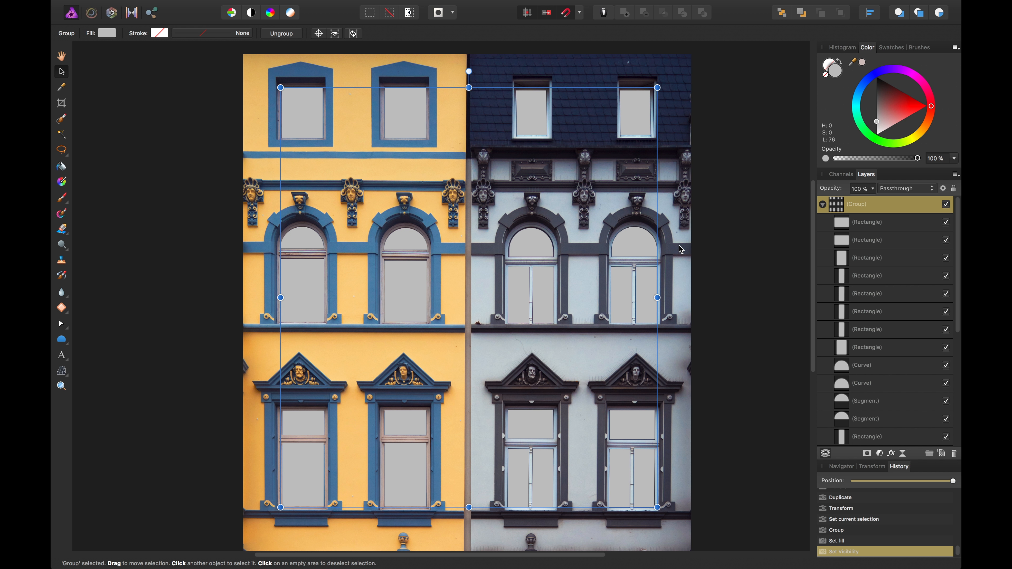
pyautogui.click(894, 187)
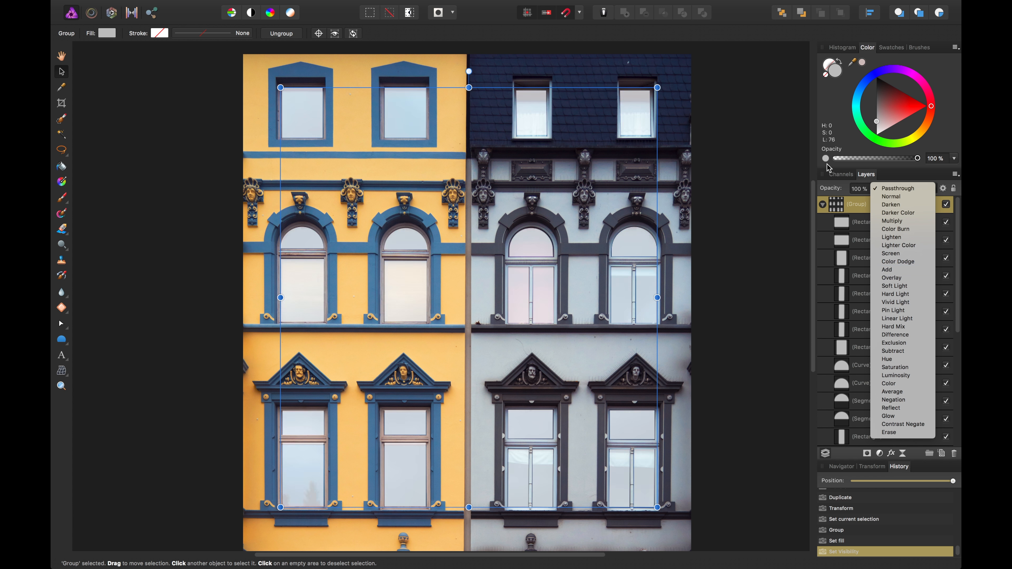
pyautogui.click(848, 202)
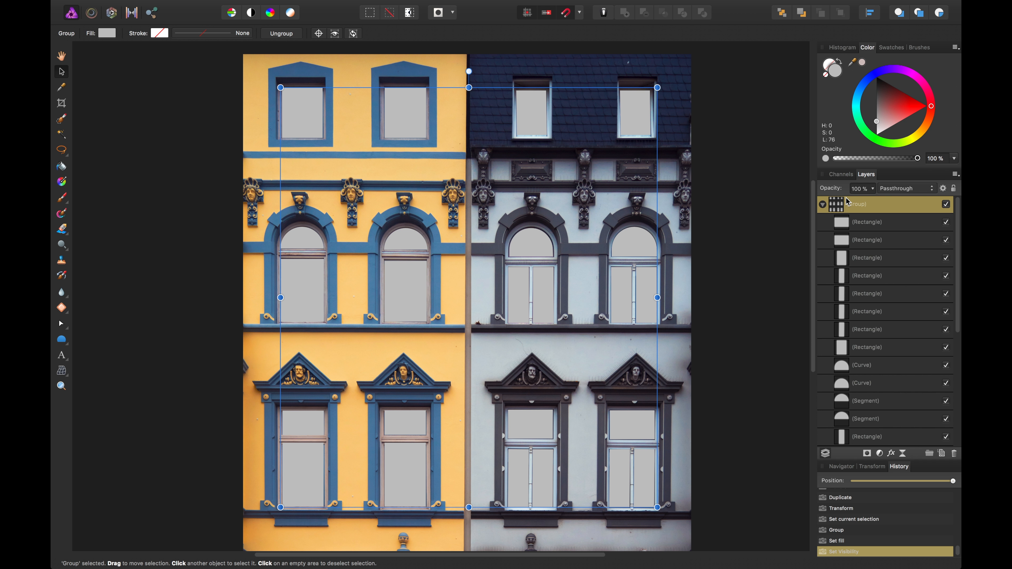
# Step: Start the Lighting filter on the window shapes group and move its spot light beyond the photo's upper-left corner, at about 96% distance
pyautogui.moveTo(530, 4)
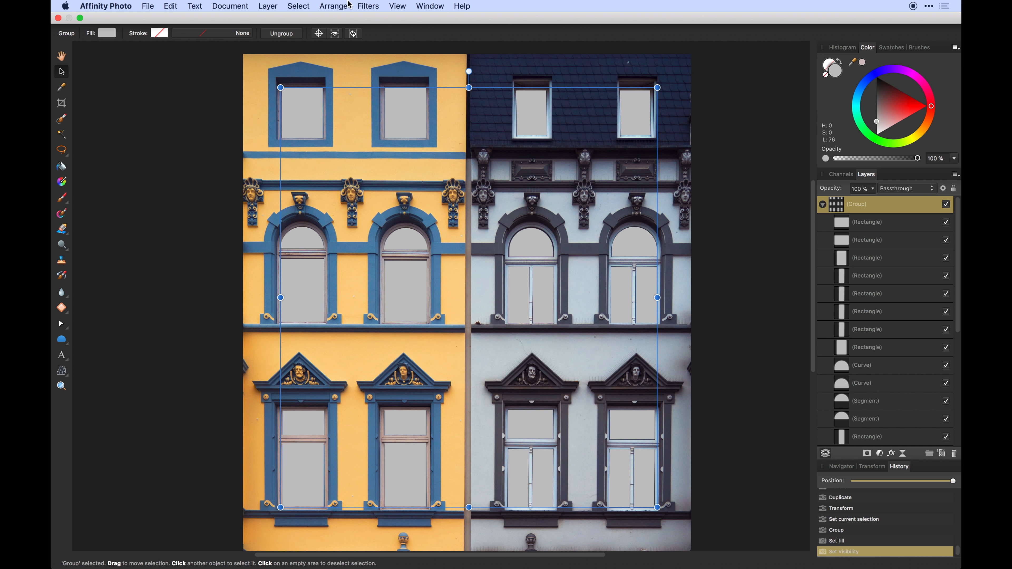
pyautogui.click(368, 6)
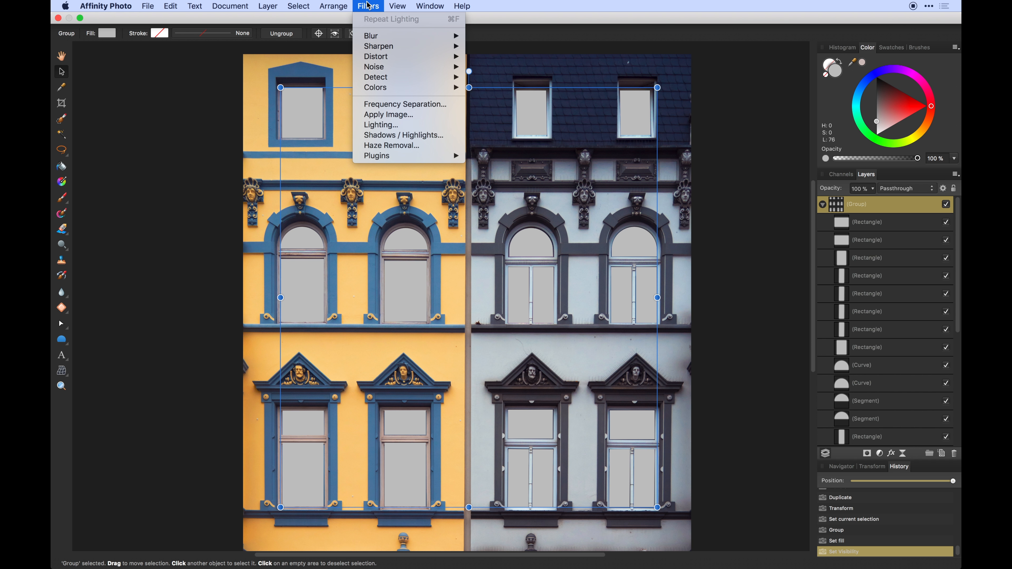
pyautogui.click(401, 128)
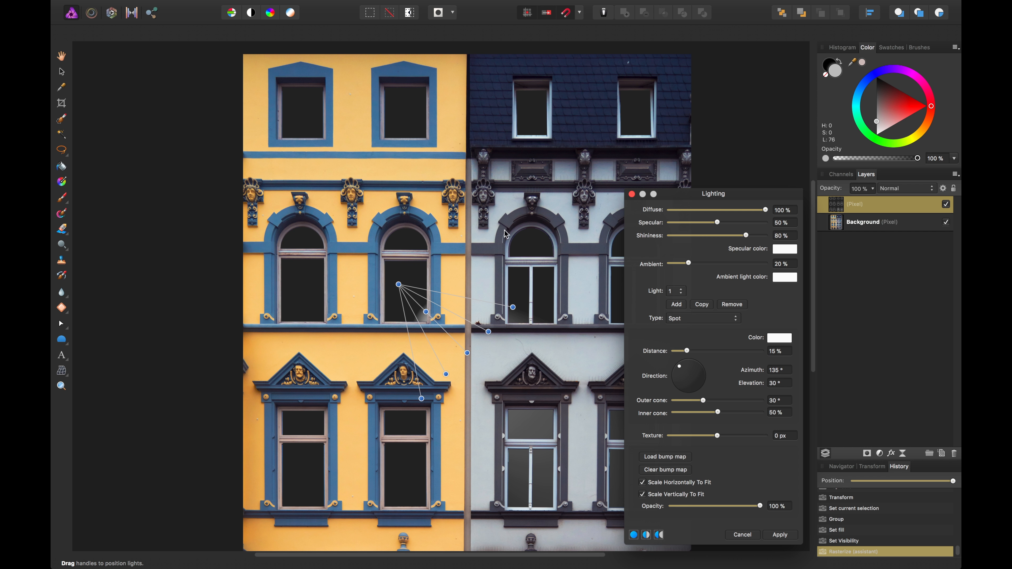
pyautogui.moveTo(399, 284); pyautogui.dragTo(210, 20)
pyautogui.press('super+minus')
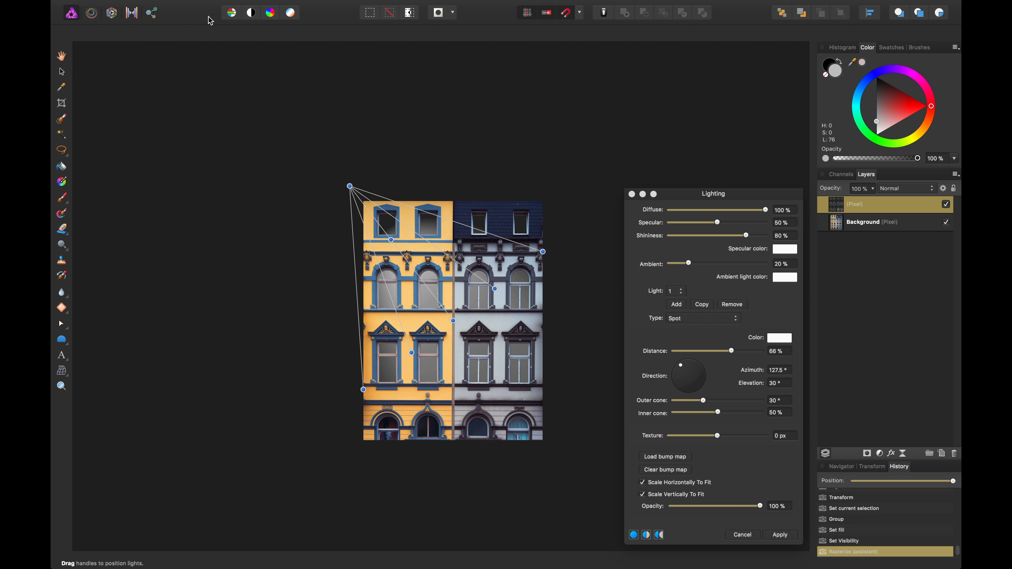
pyautogui.moveTo(350, 186); pyautogui.dragTo(306, 126)
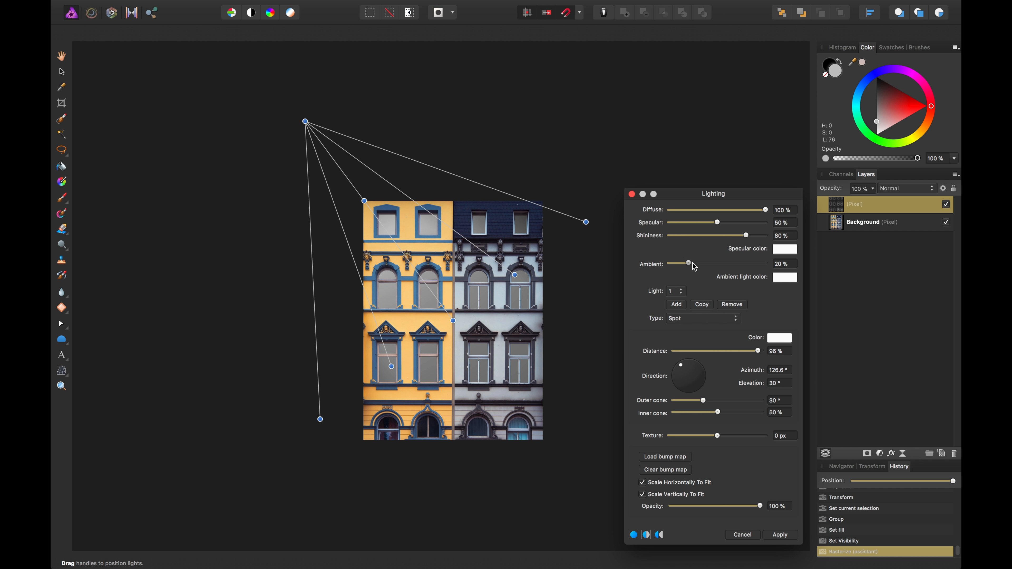
# Step: Set the lighting's ambient to 34%, specular to 55% and shininess to 84%
pyautogui.moveTo(689, 263)
pyautogui.mouseDown()
pyautogui.moveTo(715, 262)
pyautogui.moveTo(703, 265)
pyautogui.mouseUp()
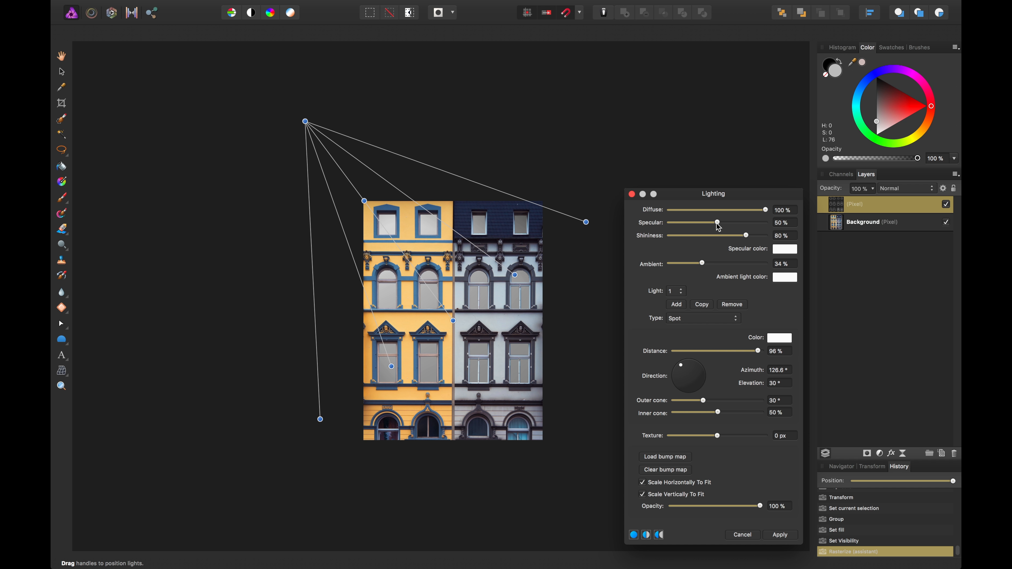
pyautogui.moveTo(719, 224); pyautogui.dragTo(750, 246)
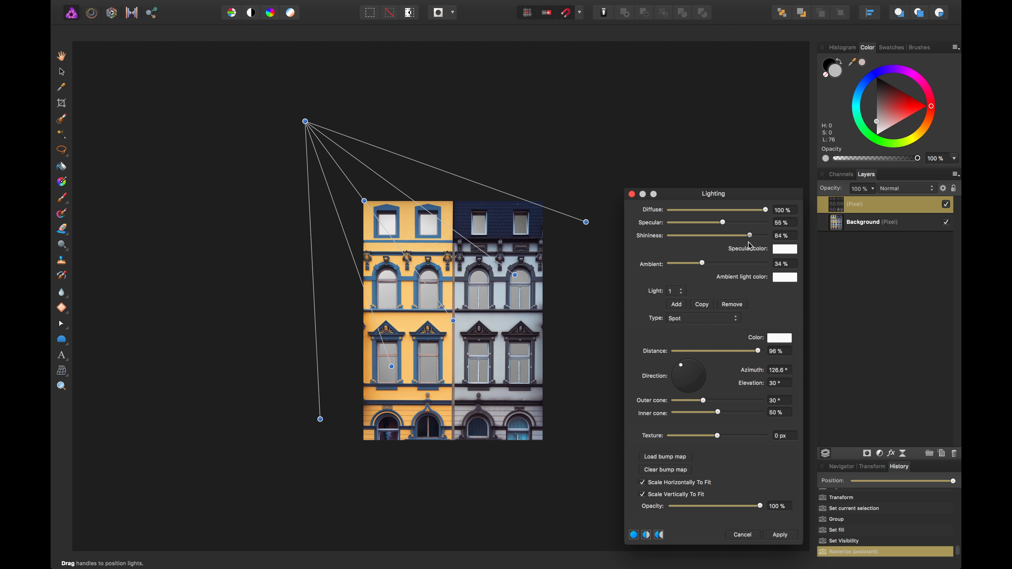
# Step: Add a second spot light and place it above the dark roof, at about 66% distance and 68.7° azimuth
pyautogui.click(674, 291)
pyautogui.click(674, 302)
pyautogui.click(676, 304)
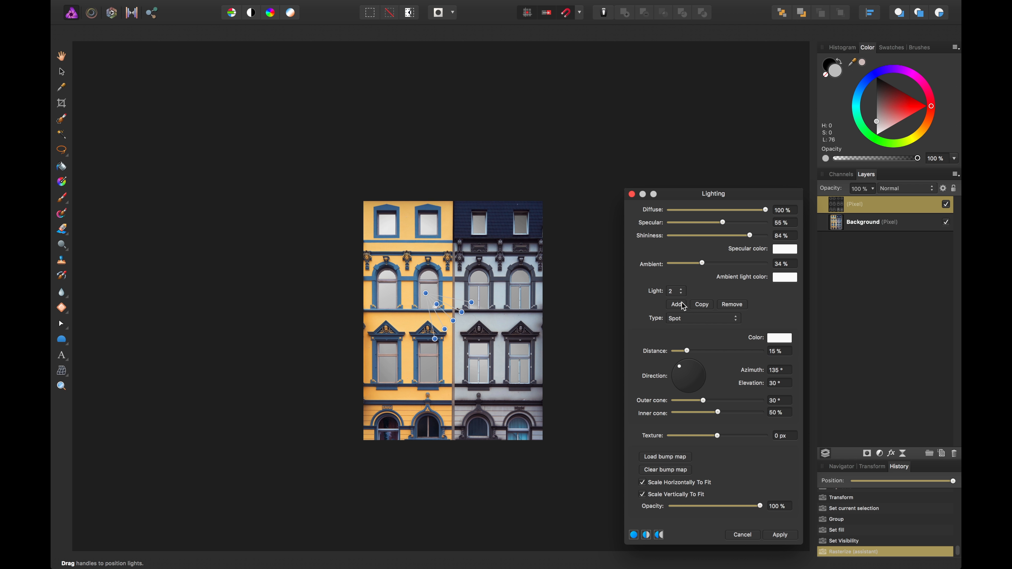
pyautogui.moveTo(426, 294); pyautogui.dragTo(514, 162)
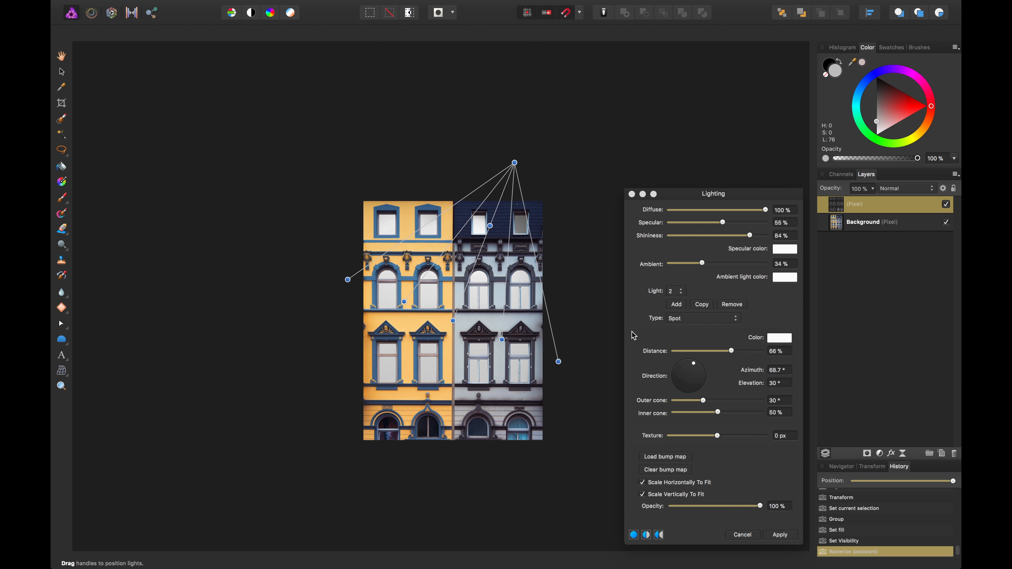
# Step: Move light 1 slightly closer to the building, at about 93% distance, set the texture to 0.9 px and apply the lighting
pyautogui.click(676, 291)
pyautogui.click(680, 285)
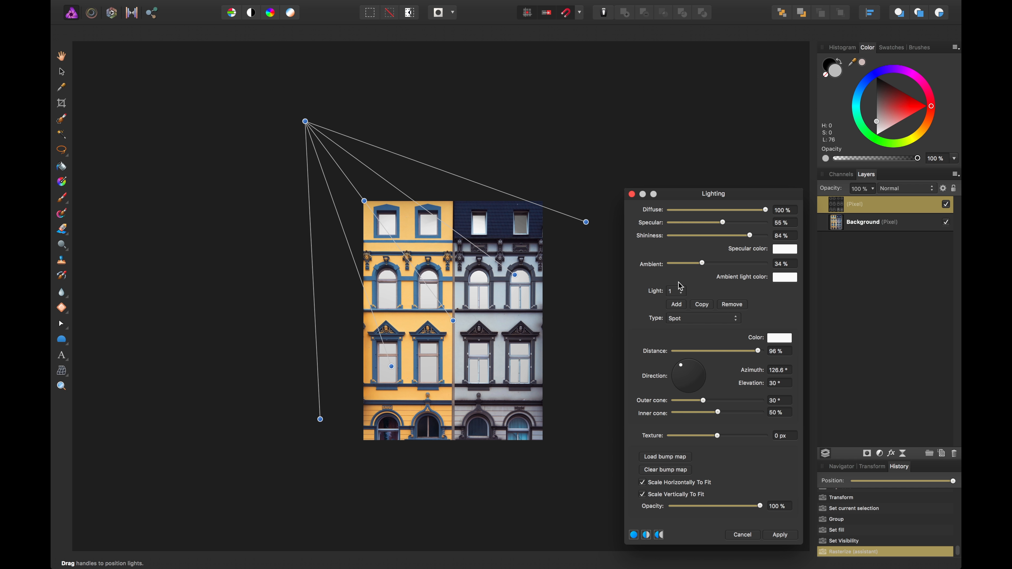
pyautogui.click(690, 319)
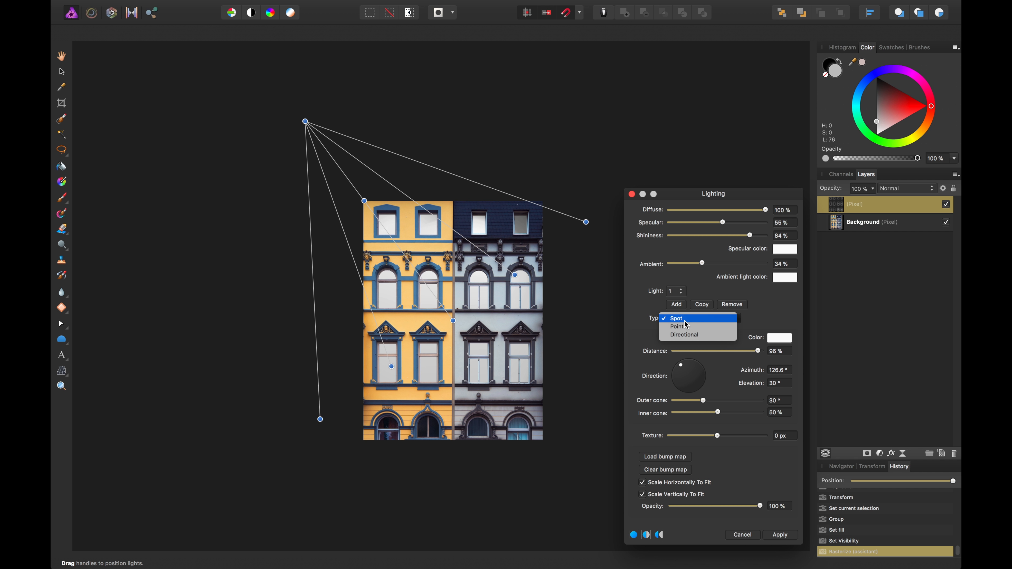
pyautogui.click(635, 307)
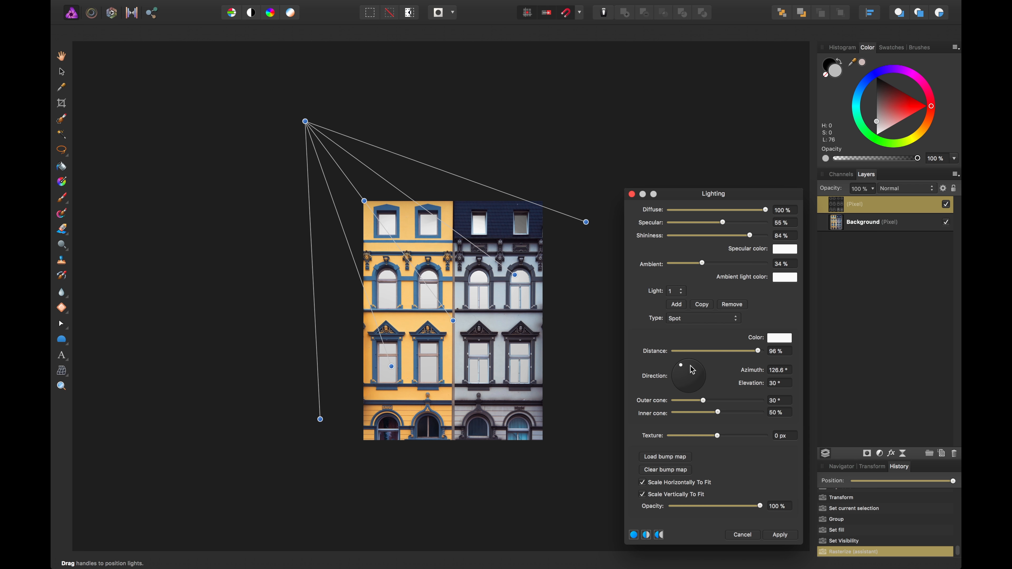
pyautogui.moveTo(305, 122)
pyautogui.mouseDown()
pyautogui.moveTo(326, 119)
pyautogui.moveTo(312, 129)
pyautogui.mouseUp()
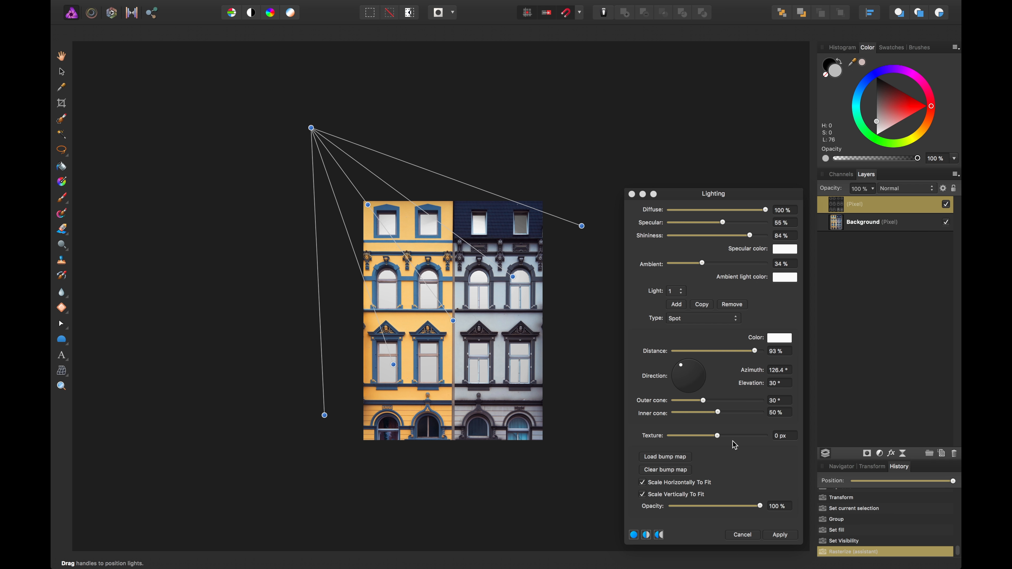
pyautogui.moveTo(718, 436); pyautogui.dragTo(728, 440)
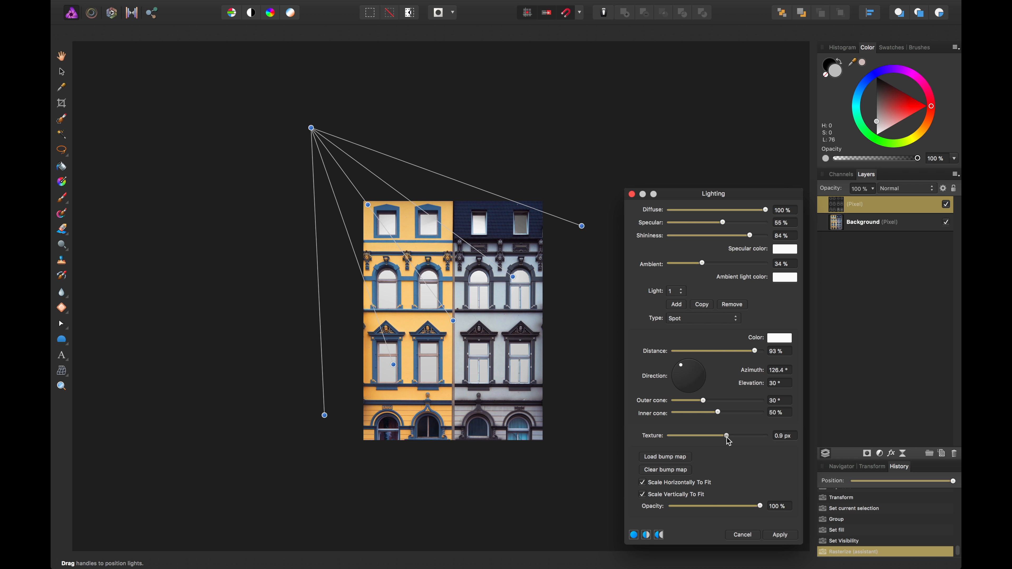
pyautogui.click(780, 534)
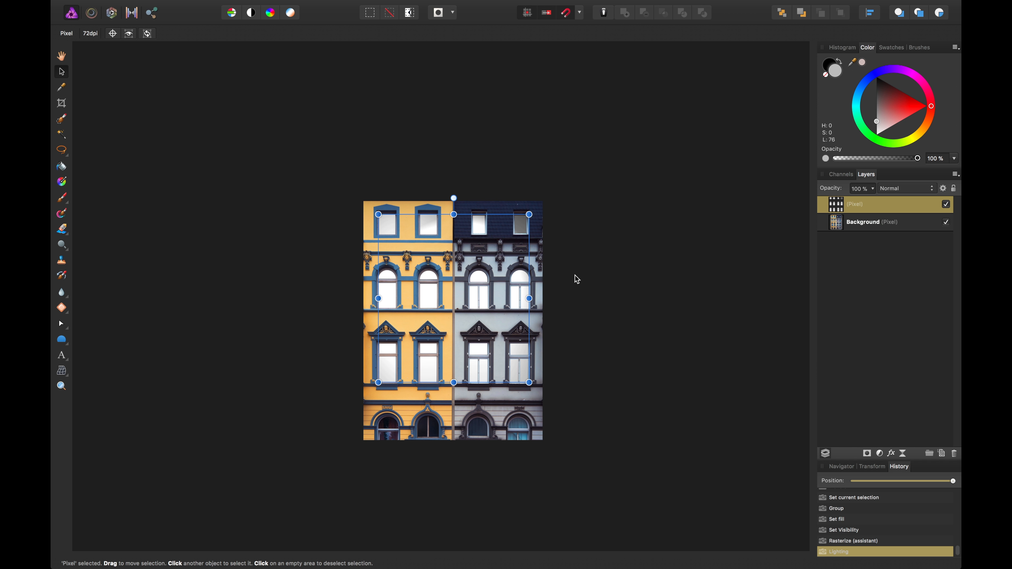
# Step: Set the lit window layer's blend mode to Overlay
pyautogui.press('super+plus')
pyautogui.press('super+plus')
pyautogui.press('super+minus')
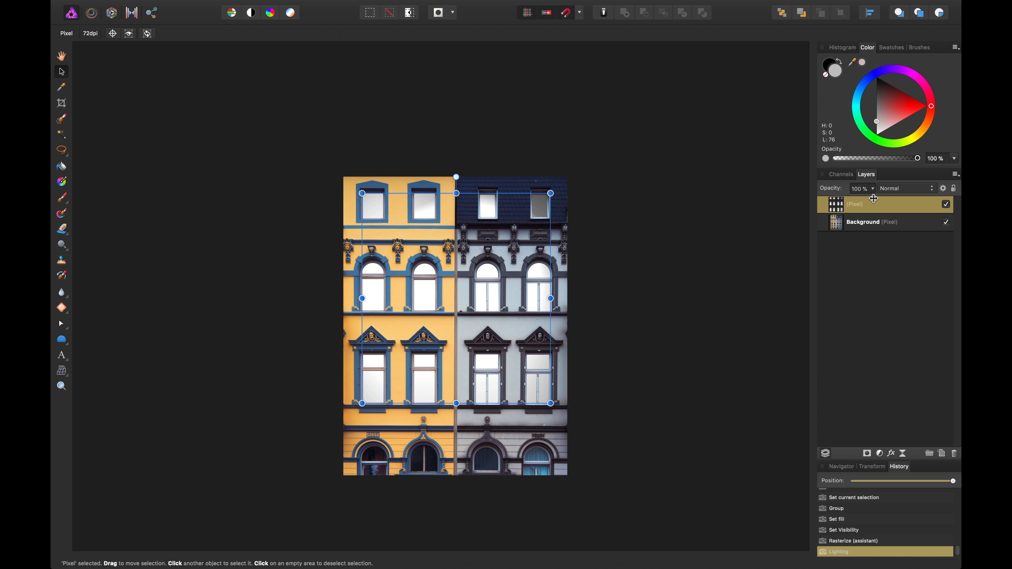
pyautogui.click(896, 189)
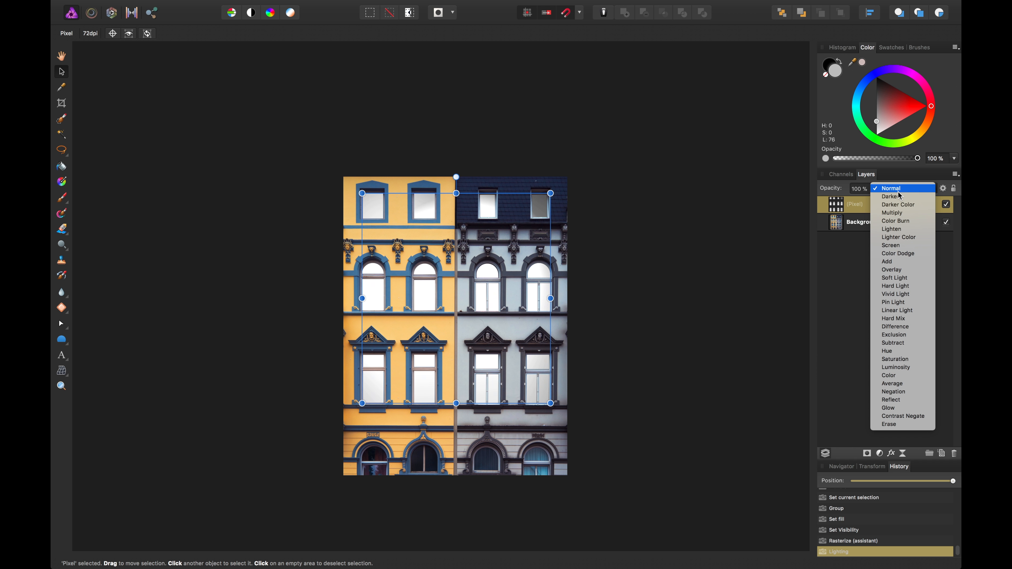
pyautogui.click(902, 272)
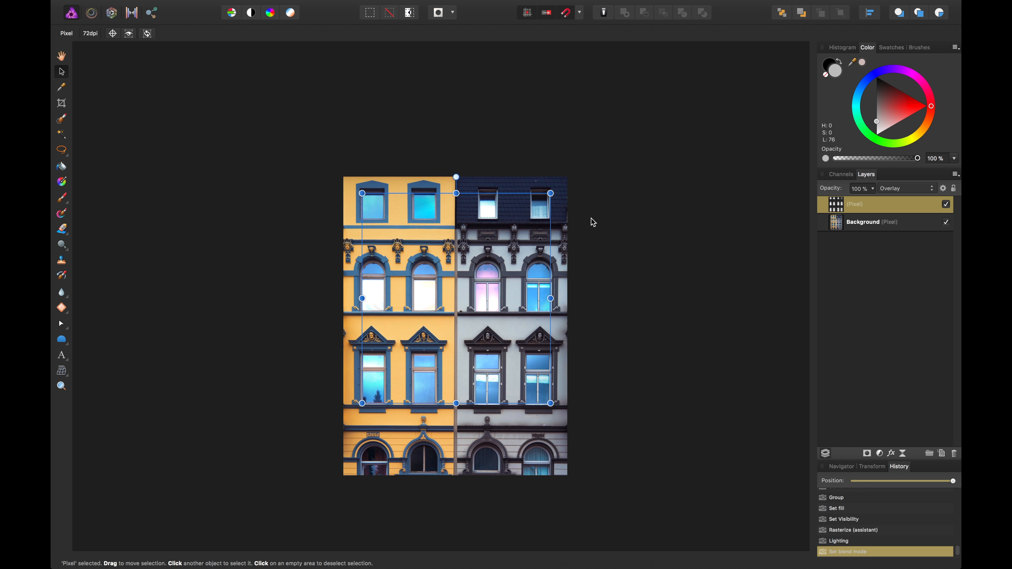
pyautogui.press('super+1')
pyautogui.press('super+minus')
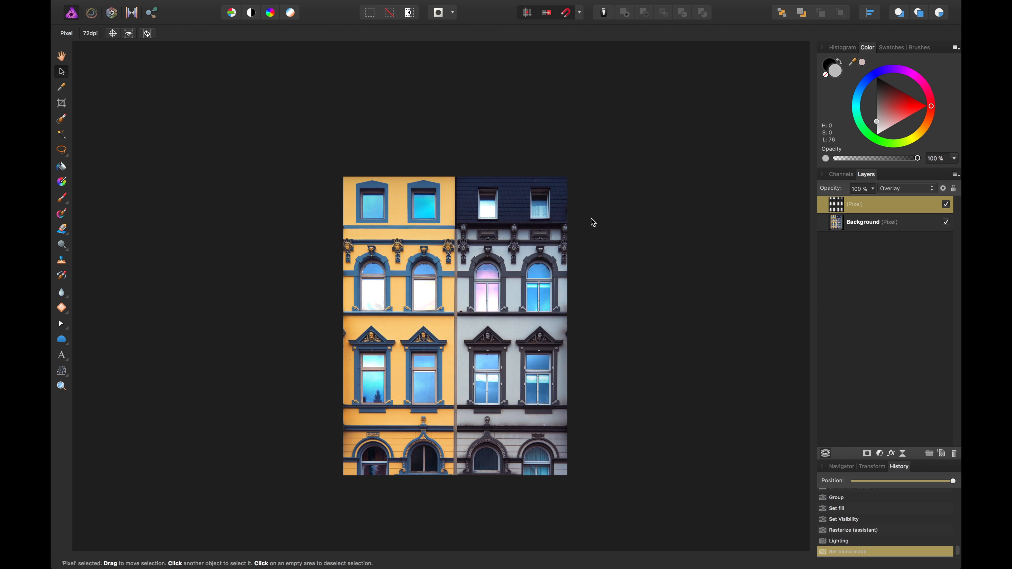
# Step: Lower the window layer's opacity to 60%, deselect it and compare the photo with the layer hidden and shown
pyautogui.click(873, 190)
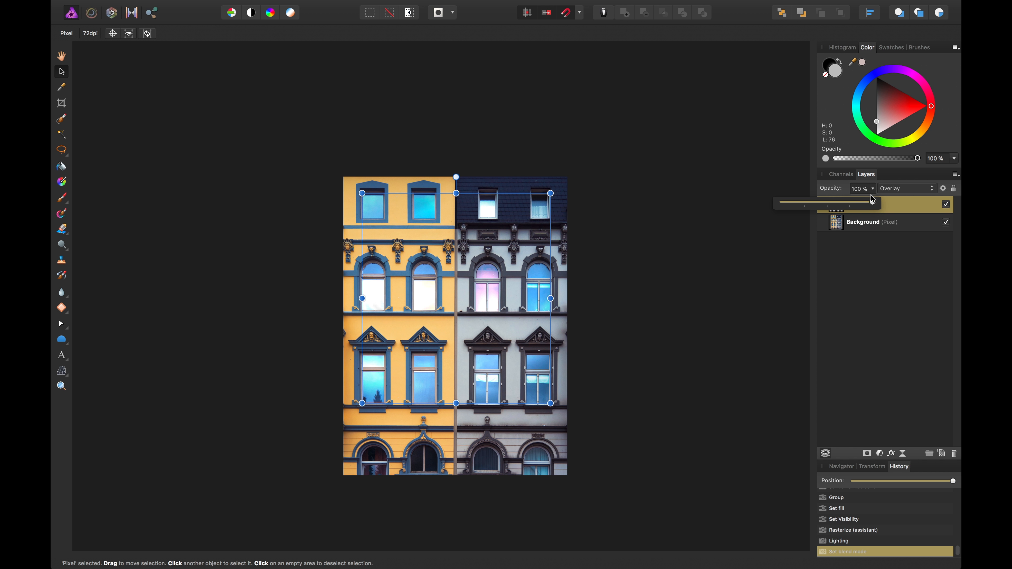
pyautogui.moveTo(854, 204)
pyautogui.mouseDown()
pyautogui.moveTo(747, 194)
pyautogui.moveTo(844, 196)
pyautogui.mouseUp()
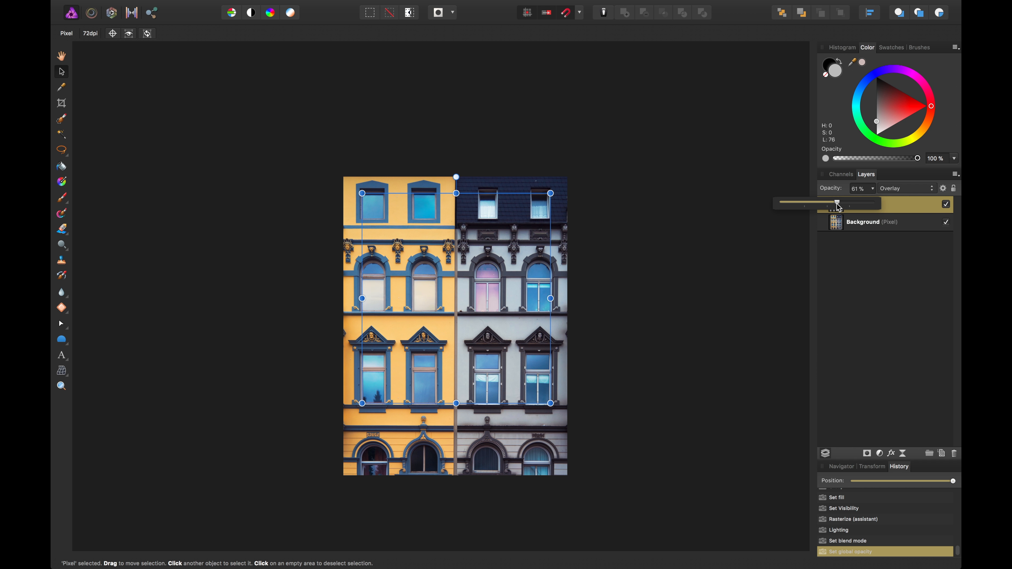
pyautogui.moveTo(837, 204); pyautogui.dragTo(836, 204)
pyautogui.click(892, 276)
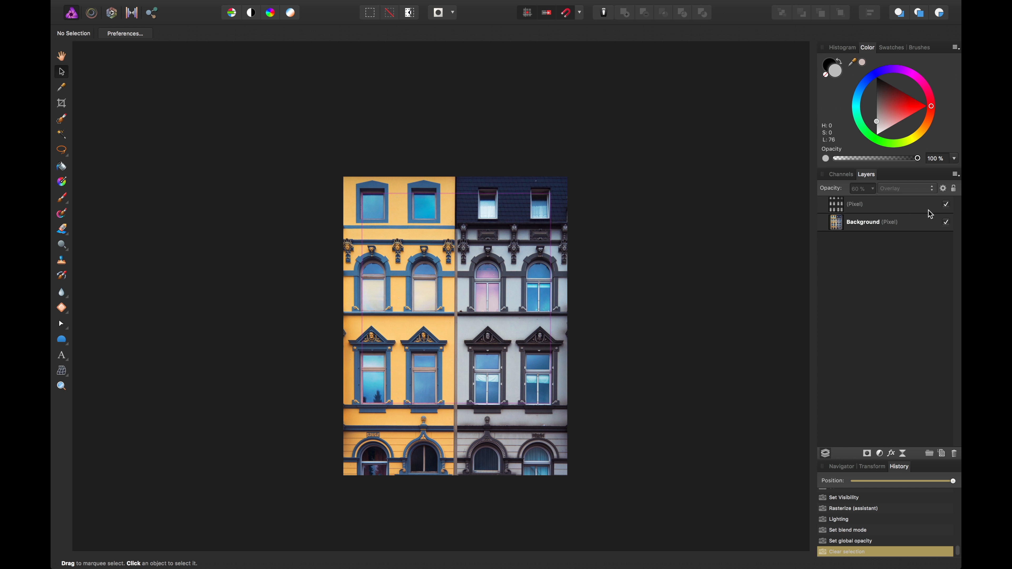
pyautogui.click(947, 205)
pyautogui.click(947, 205)
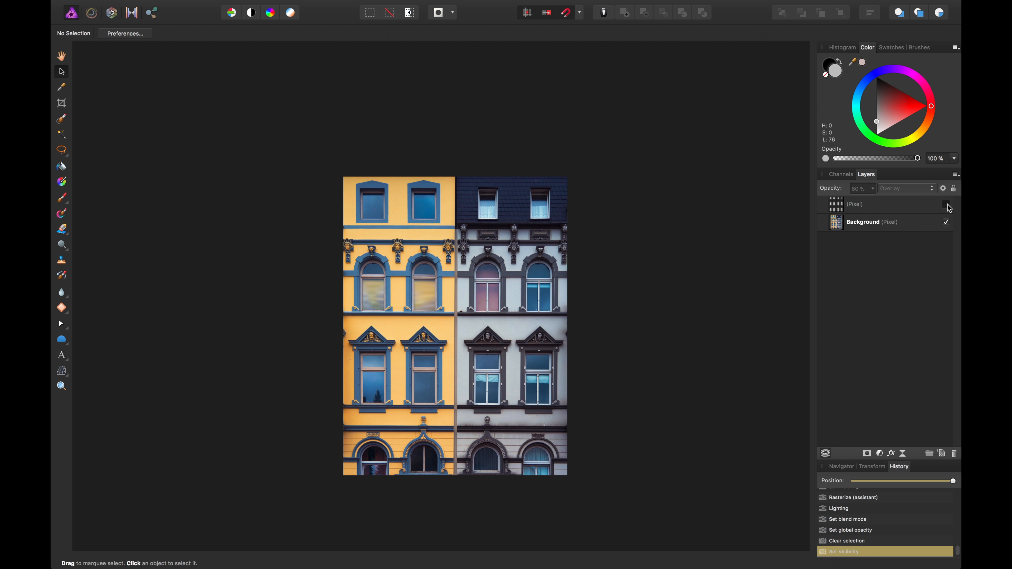
# Step: Add a Levels adjustment above the Background layer with a black level of 2% and a white level of 98%
pyautogui.click(907, 221)
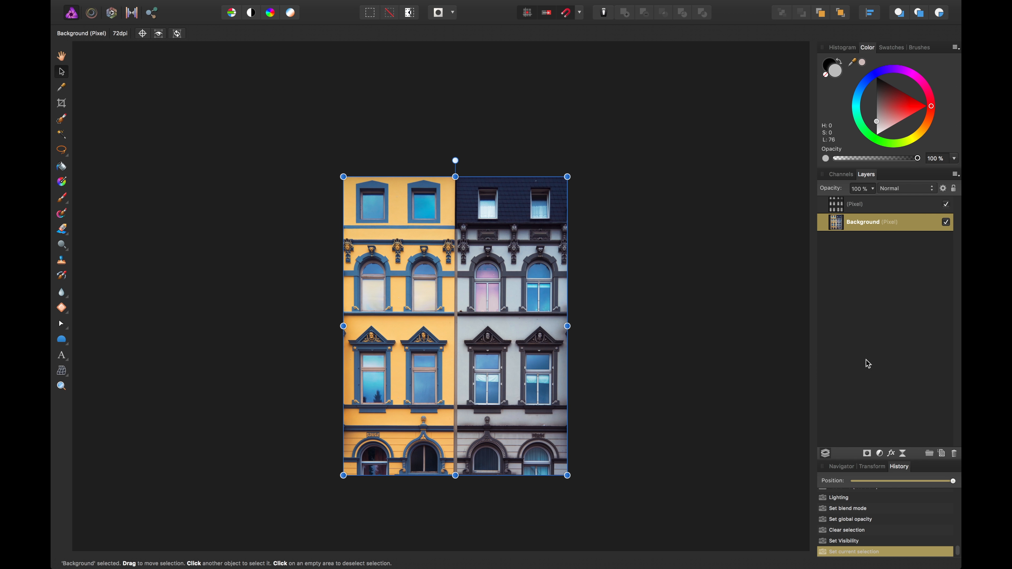
pyautogui.click(881, 454)
pyautogui.scroll(-4, 884, 457)
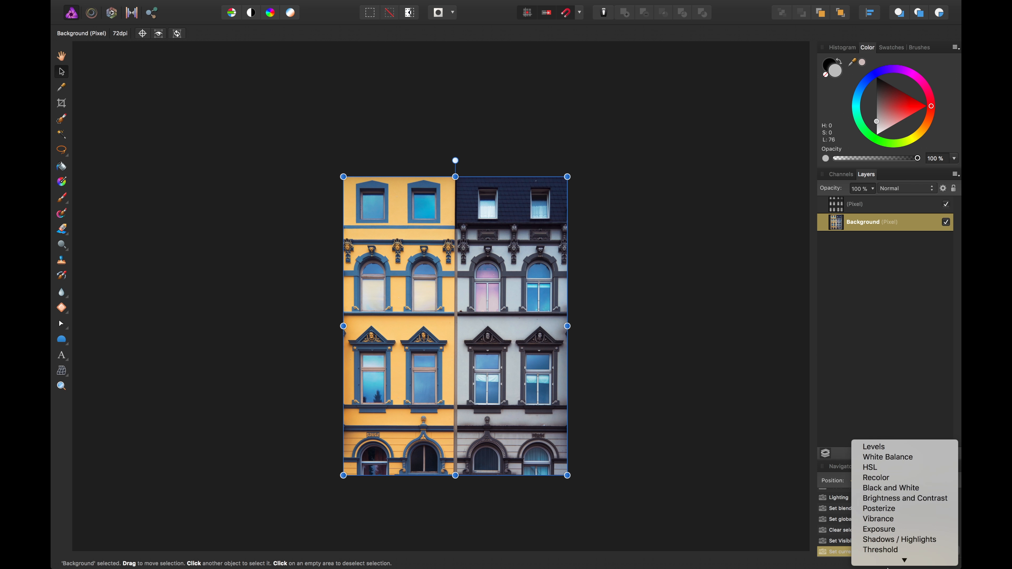
pyautogui.click(878, 420)
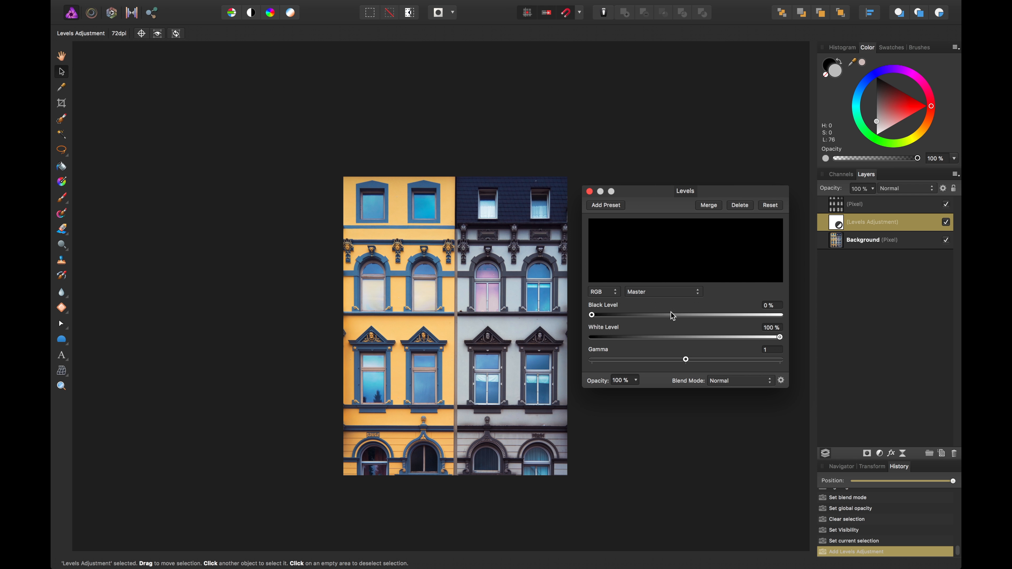
pyautogui.moveTo(592, 315); pyautogui.dragTo(600, 317)
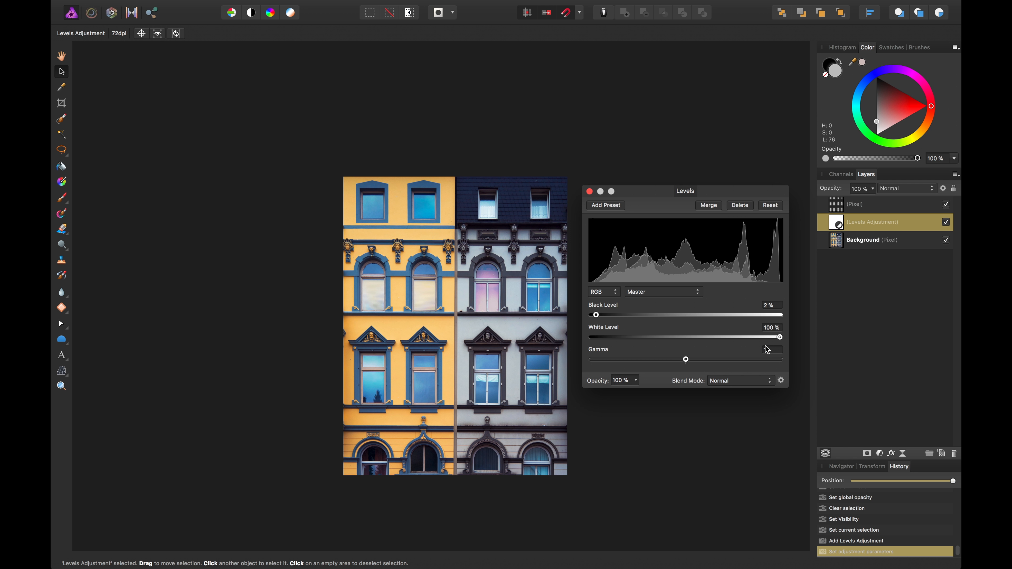
pyautogui.moveTo(780, 338); pyautogui.dragTo(775, 337)
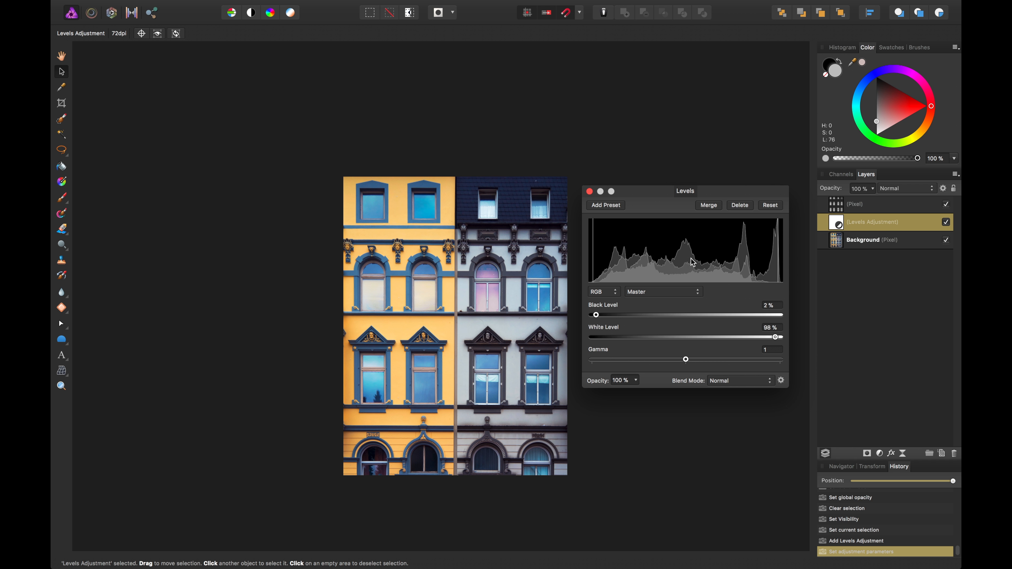
pyautogui.click(589, 191)
# Step: Add a Curves adjustment with a slight S-curve, lowering the shadows at the lower quarter and raising the highlights at the upper quarter
pyautogui.click(881, 454)
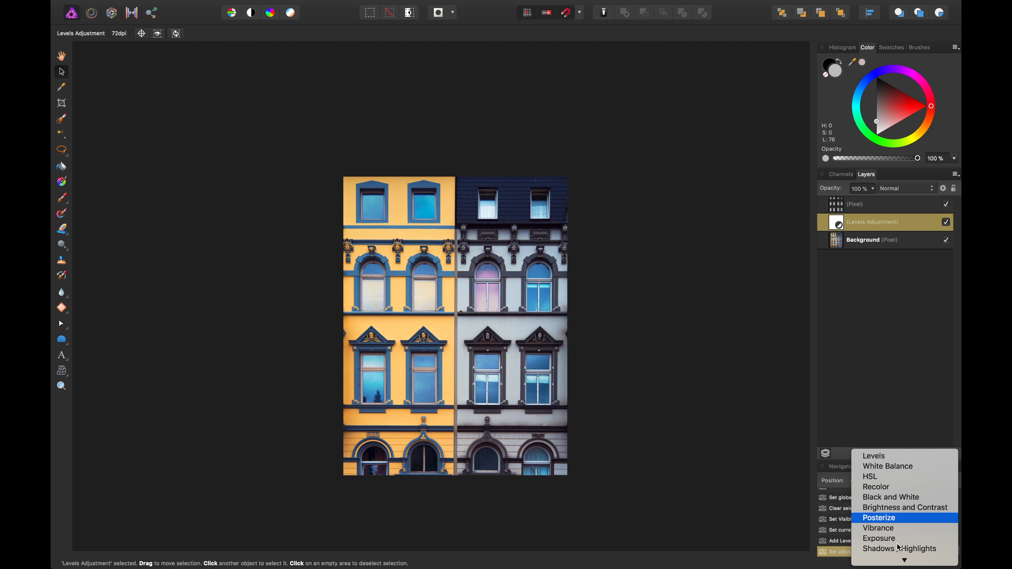
pyautogui.click(877, 456)
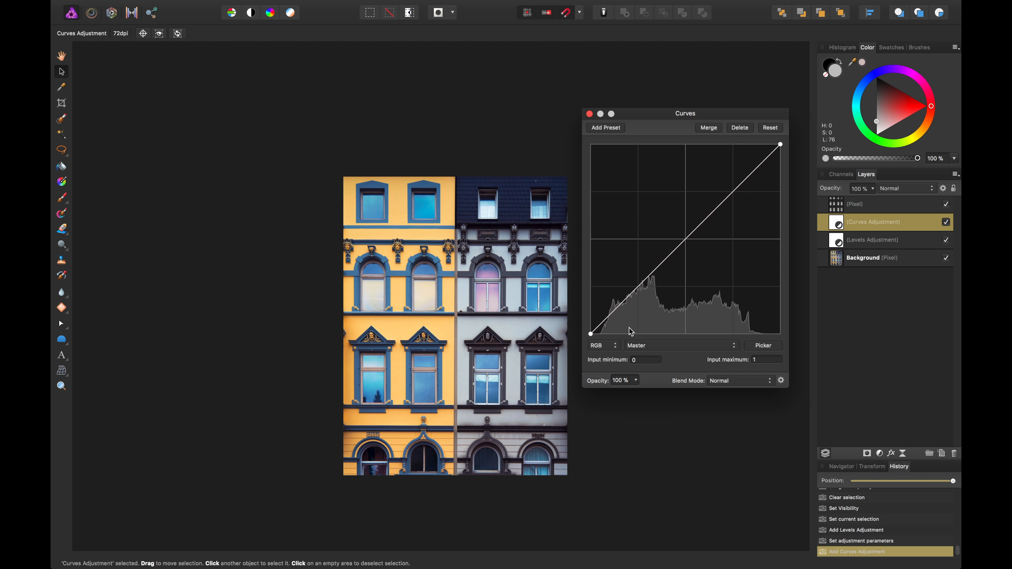
pyautogui.click(641, 284)
pyautogui.moveTo(642, 286); pyautogui.dragTo(643, 290)
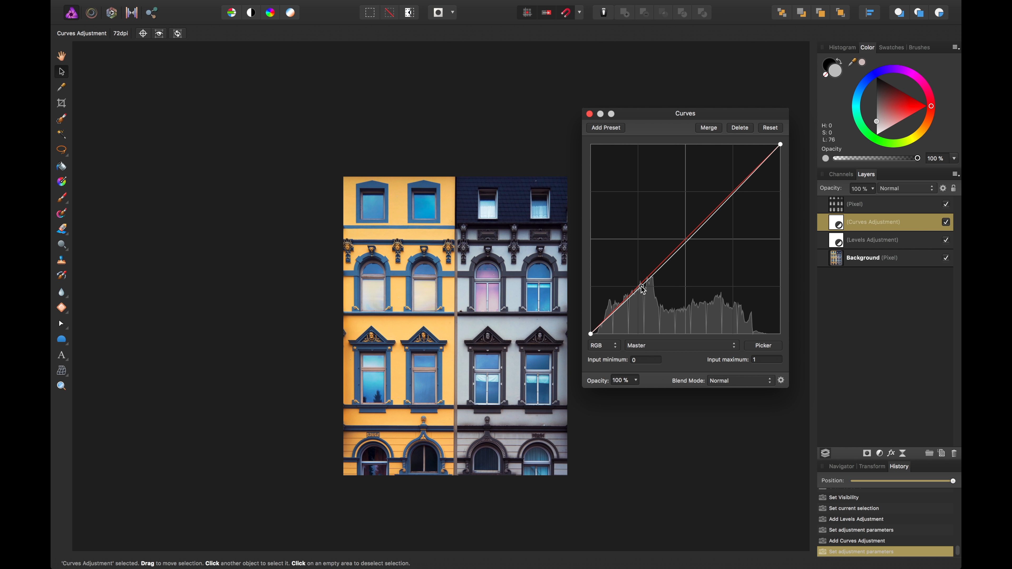
pyautogui.moveTo(732, 194); pyautogui.dragTo(734, 189)
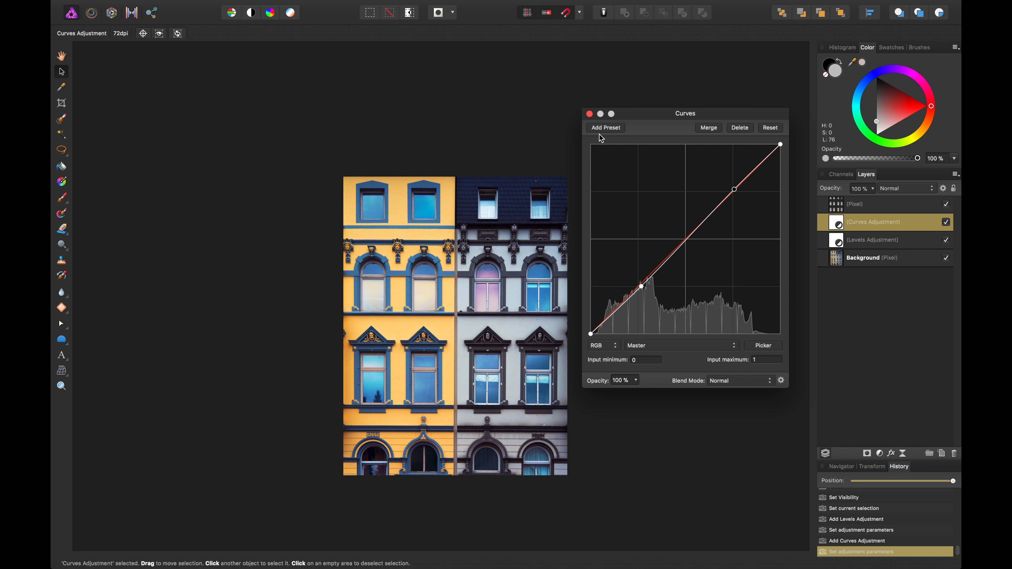
pyautogui.click(601, 114)
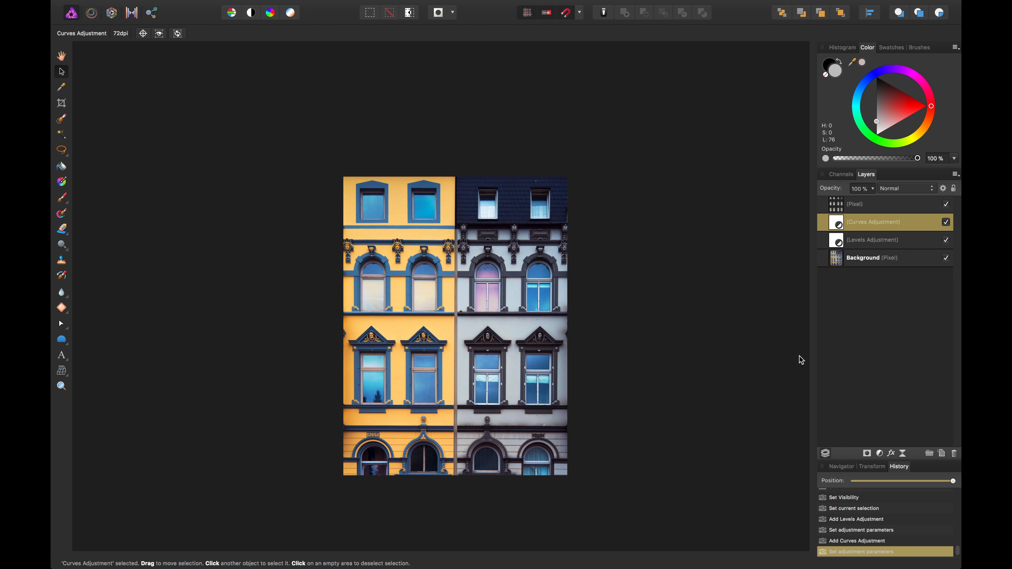
pyautogui.click(841, 175)
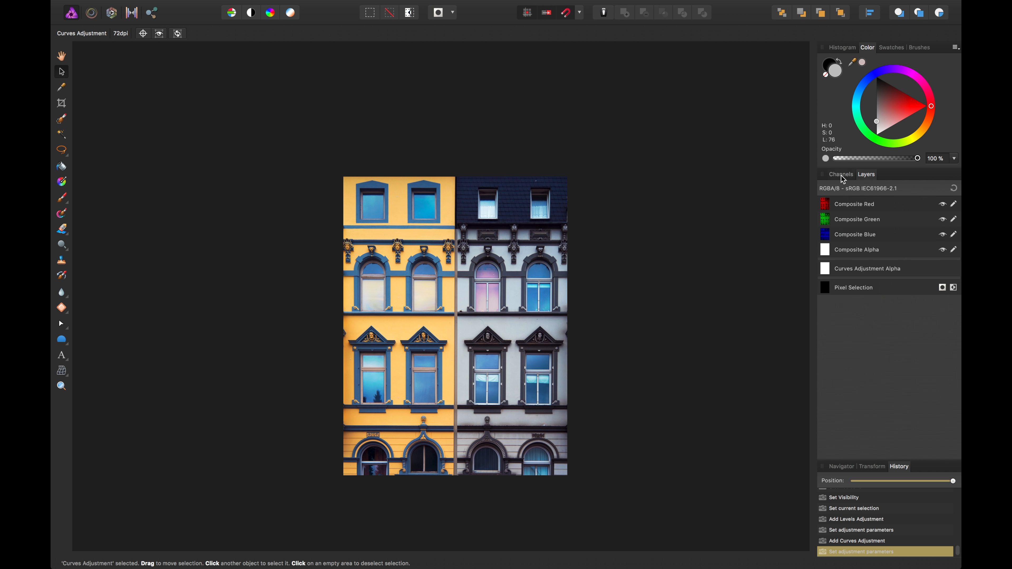
pyautogui.click(364, 6)
pyautogui.moveTo(290, 5)
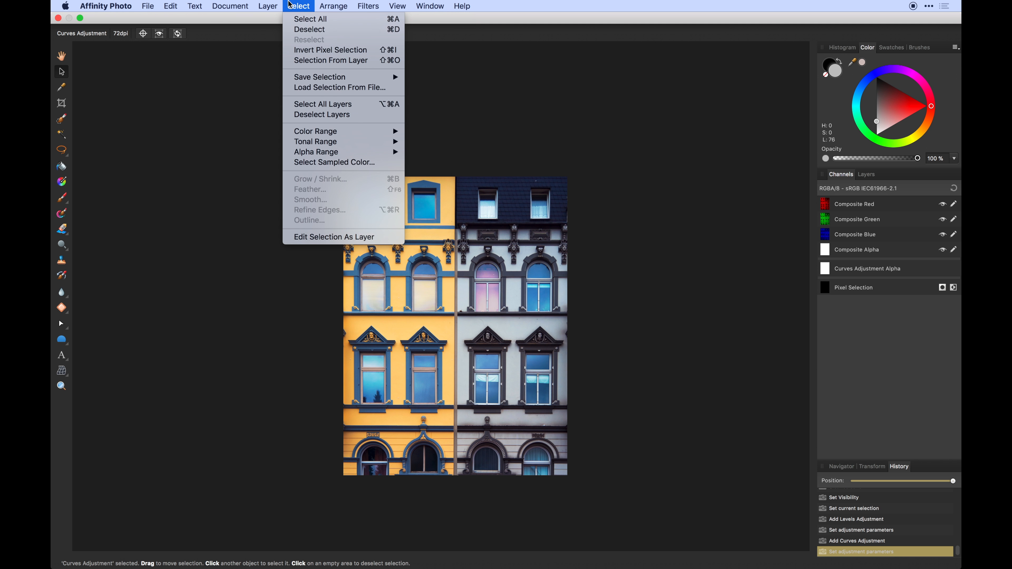
pyautogui.moveTo(313, 77)
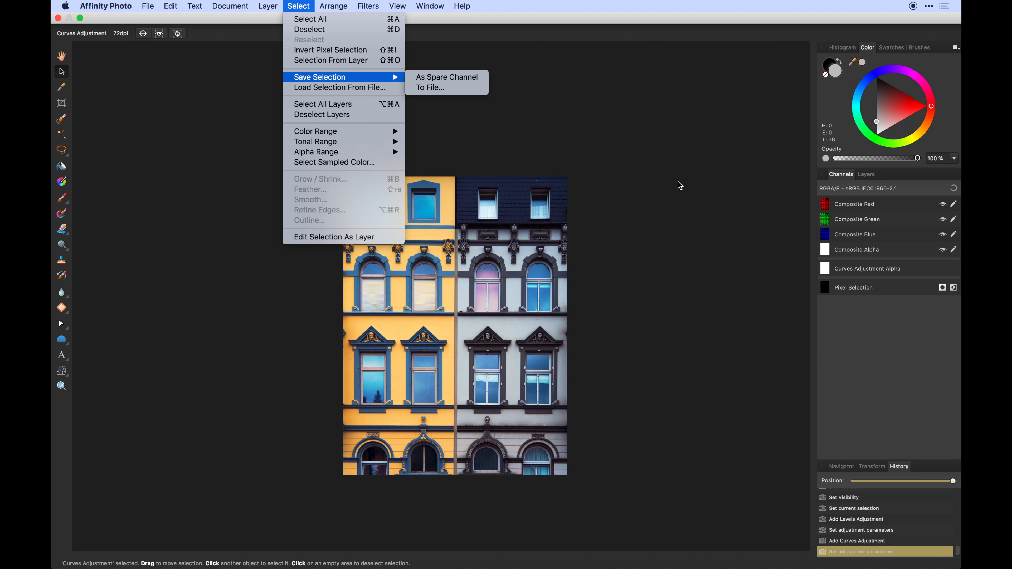
pyautogui.click(867, 175)
pyautogui.click(866, 174)
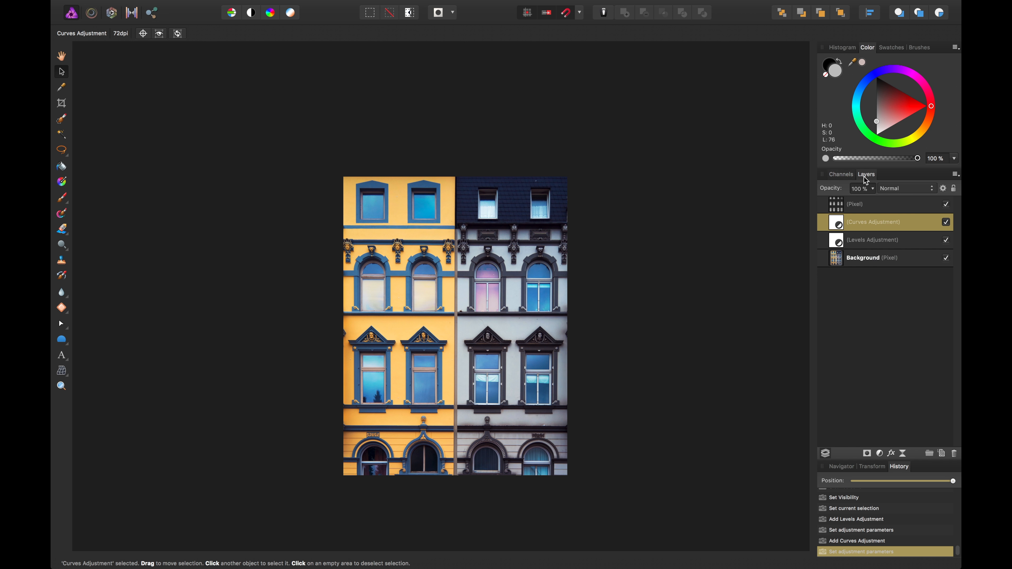
# Step: Select the highlights of the Background layer by tonal range
pyautogui.click(870, 262)
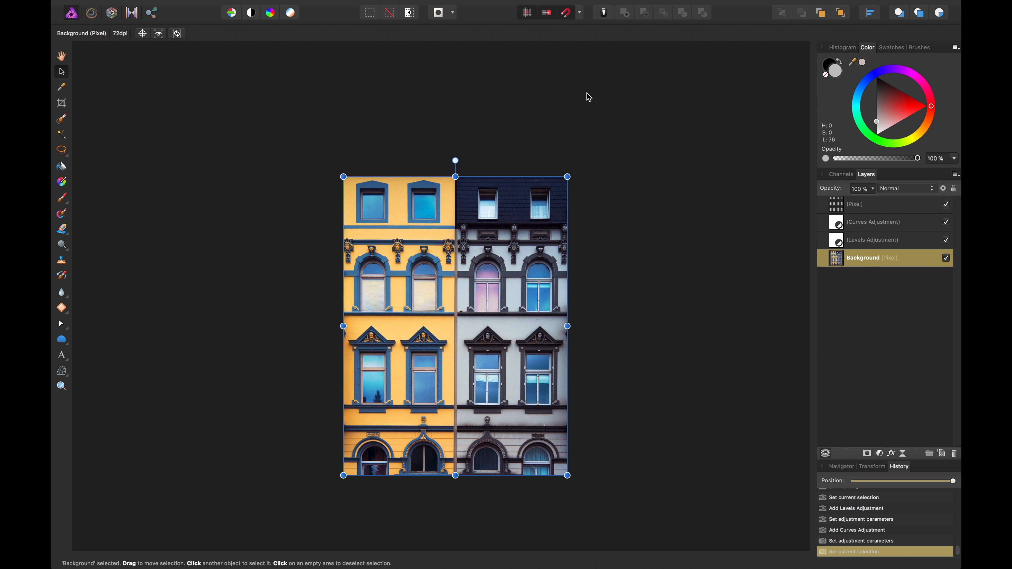
pyautogui.moveTo(350, 4)
pyautogui.click(299, 6)
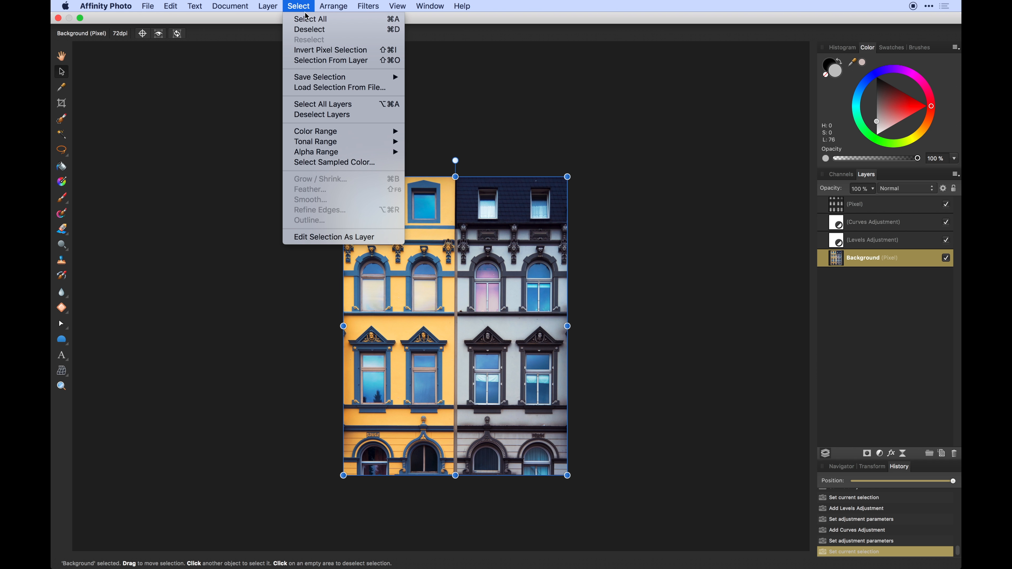
pyautogui.moveTo(346, 142)
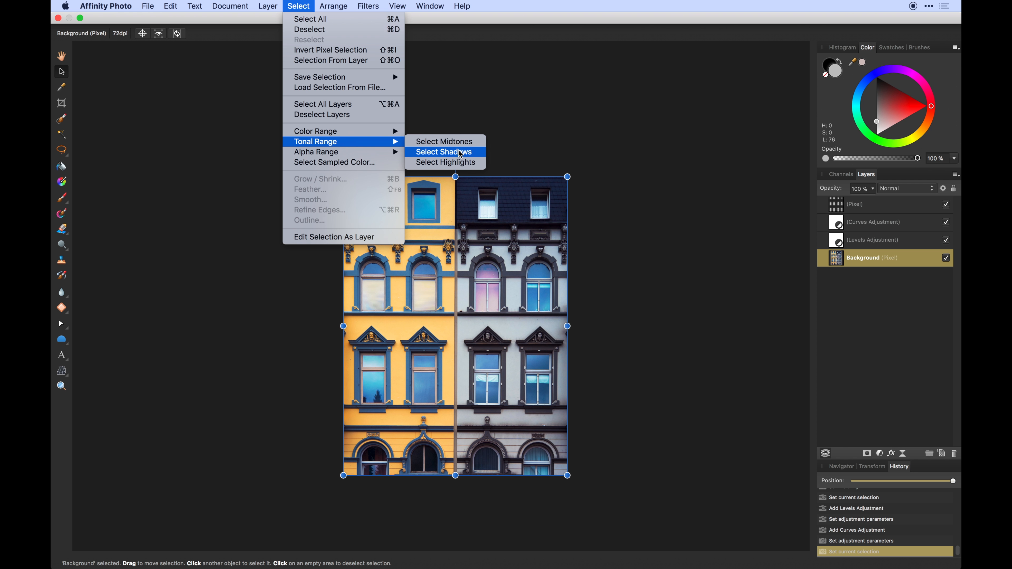
pyautogui.click(462, 164)
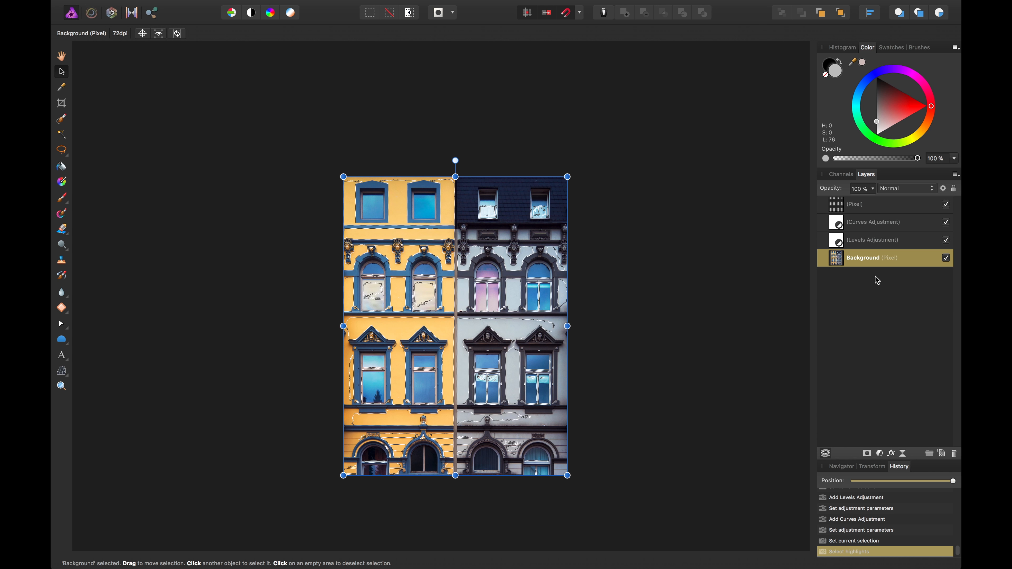
# Step: Save the pixel selection as a spare channel and name it Highlights
pyautogui.click(838, 175)
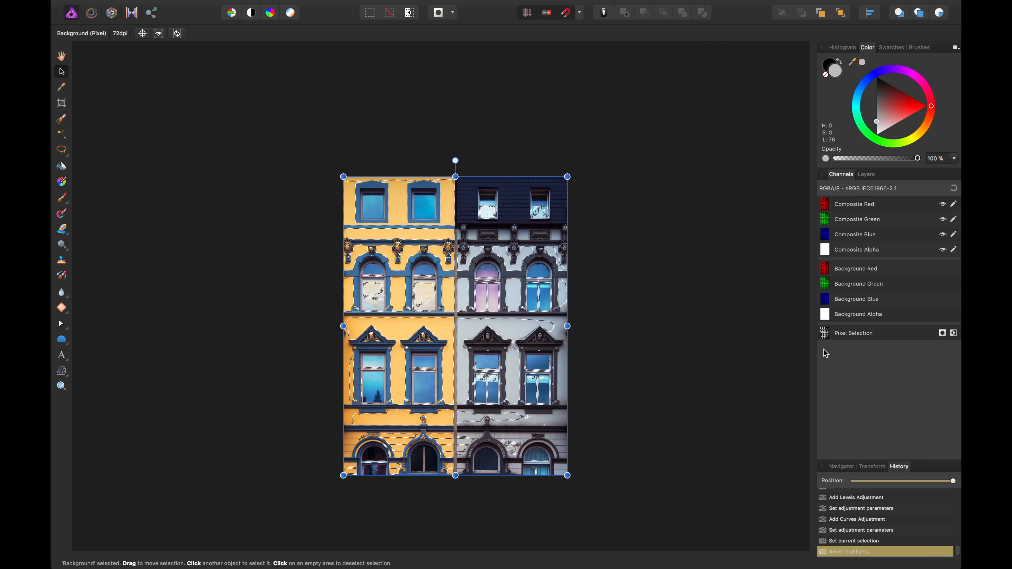
pyautogui.rightClick(829, 338)
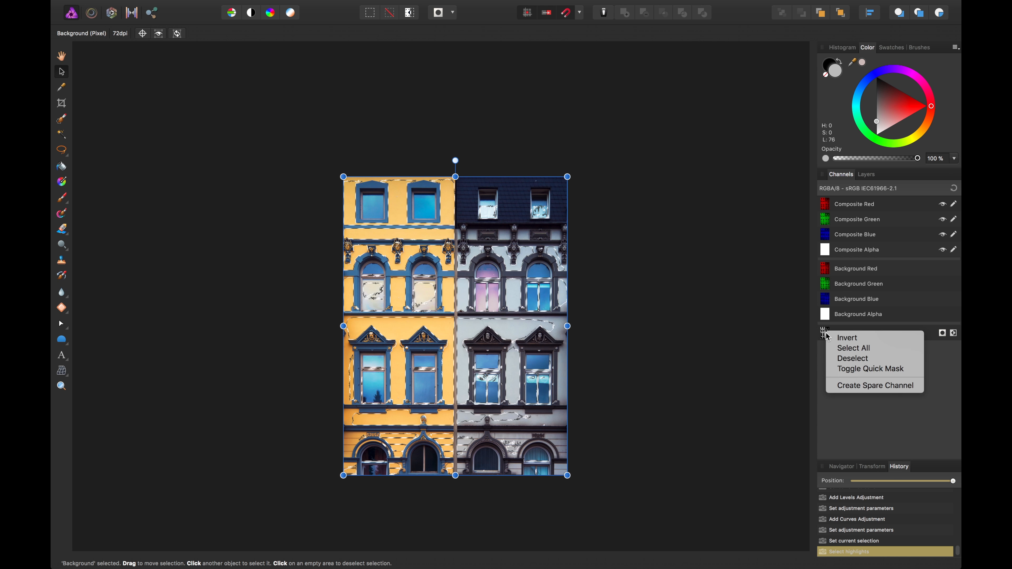
pyautogui.click(850, 387)
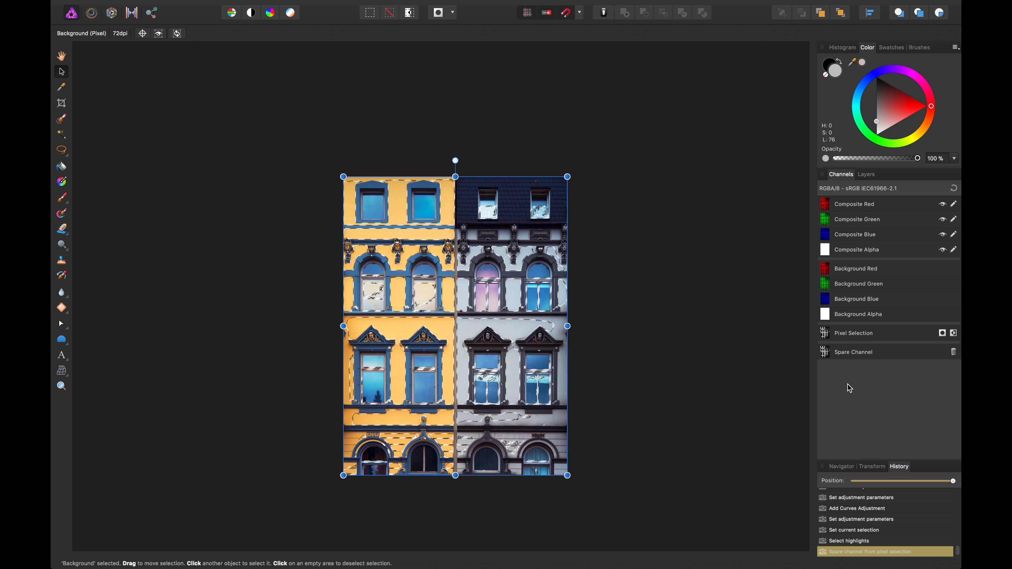
pyautogui.rightClick(844, 352)
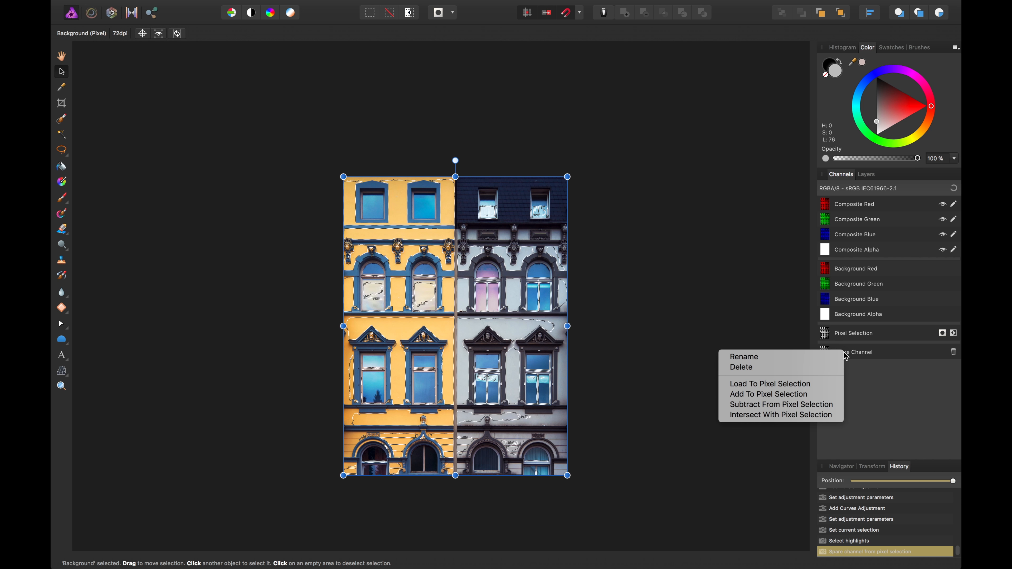
pyautogui.click(840, 358)
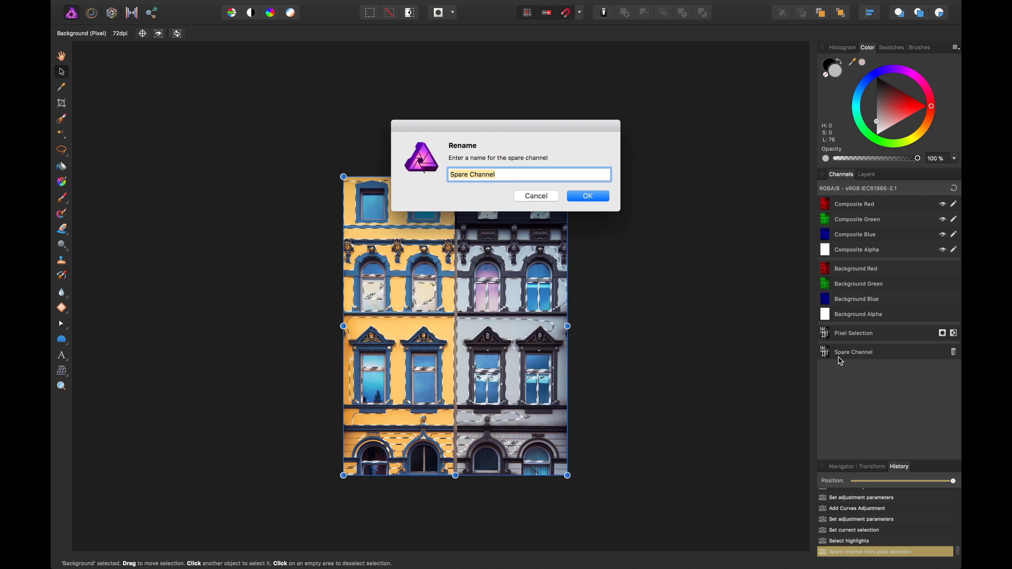
pyautogui.write('H')
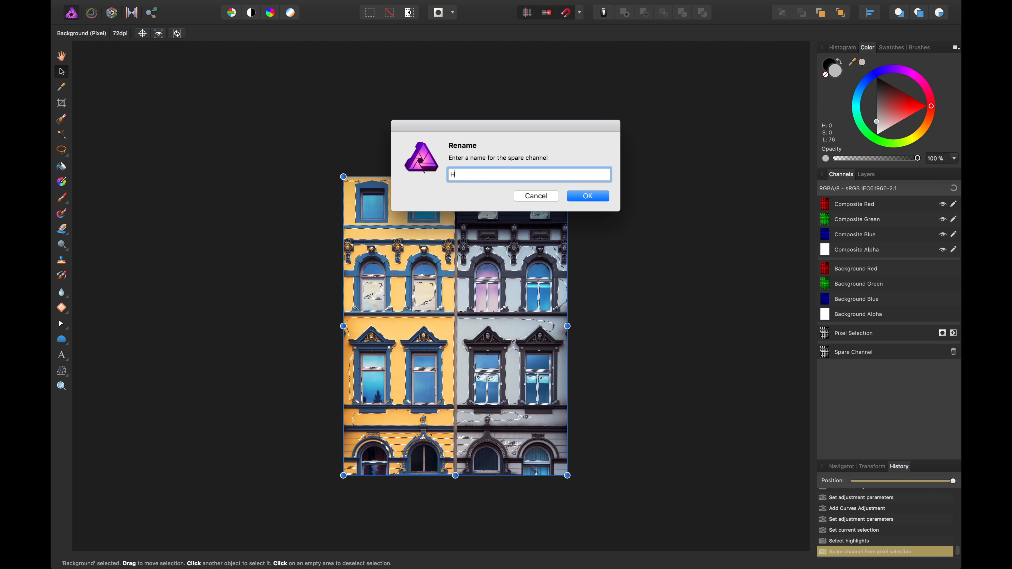
pyautogui.write('ighlights')
pyautogui.press('Return')
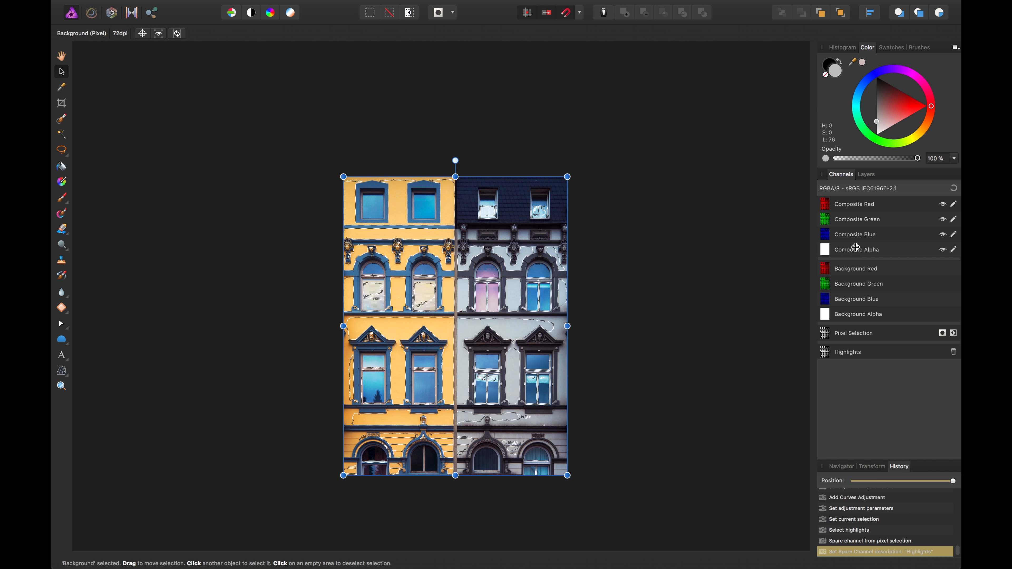
# Step: Load the Highlights spare channel into the Curves adjustment's alpha so the curve is masked to the highlights
pyautogui.click(869, 178)
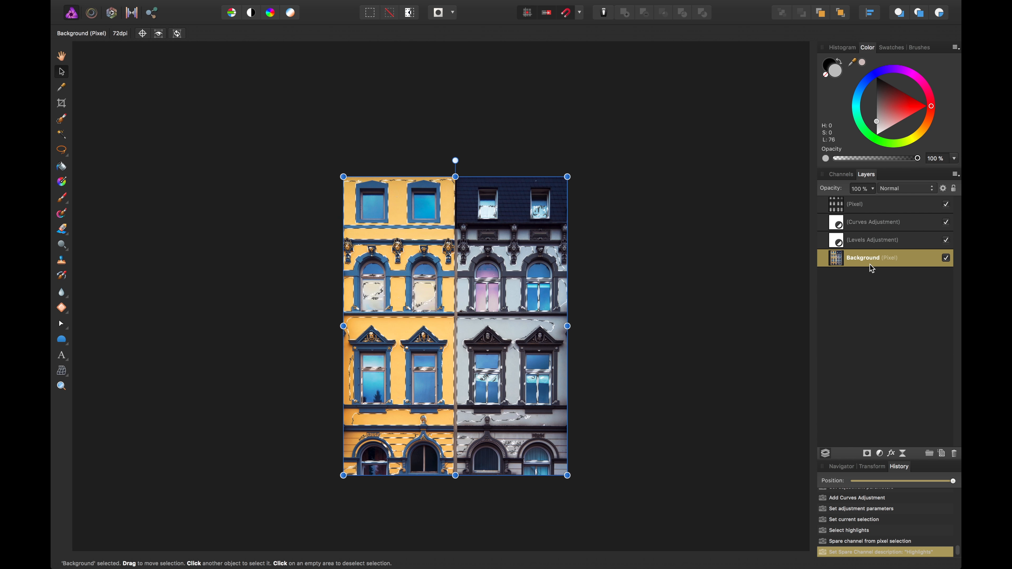
pyautogui.click(857, 287)
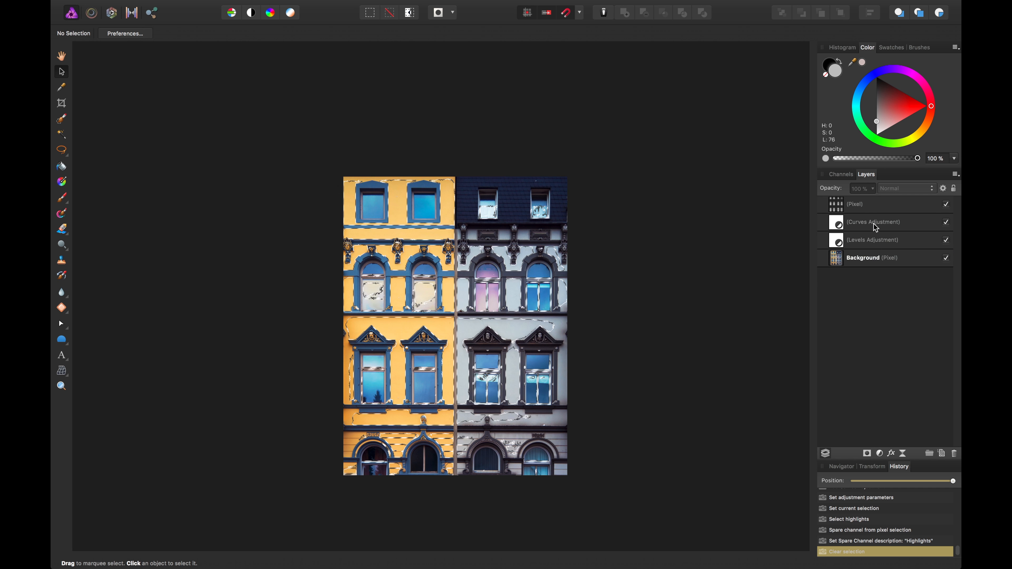
pyautogui.click(875, 228)
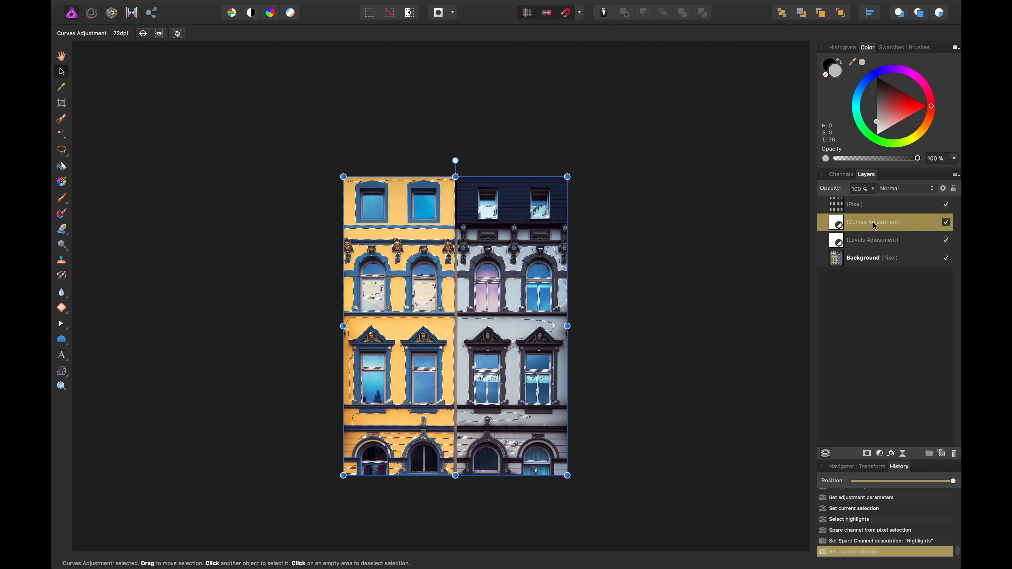
pyautogui.click(842, 174)
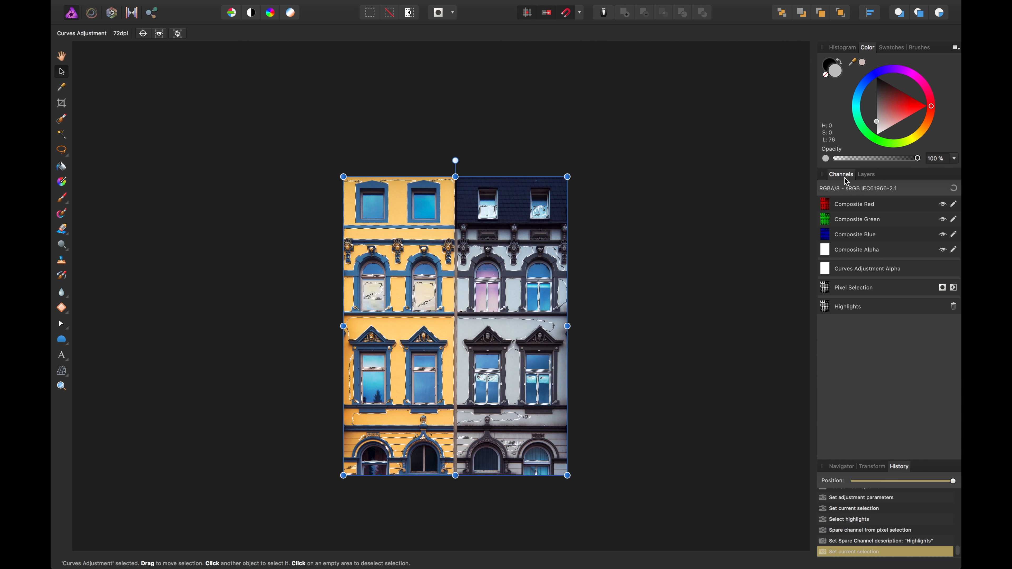
pyautogui.click(868, 175)
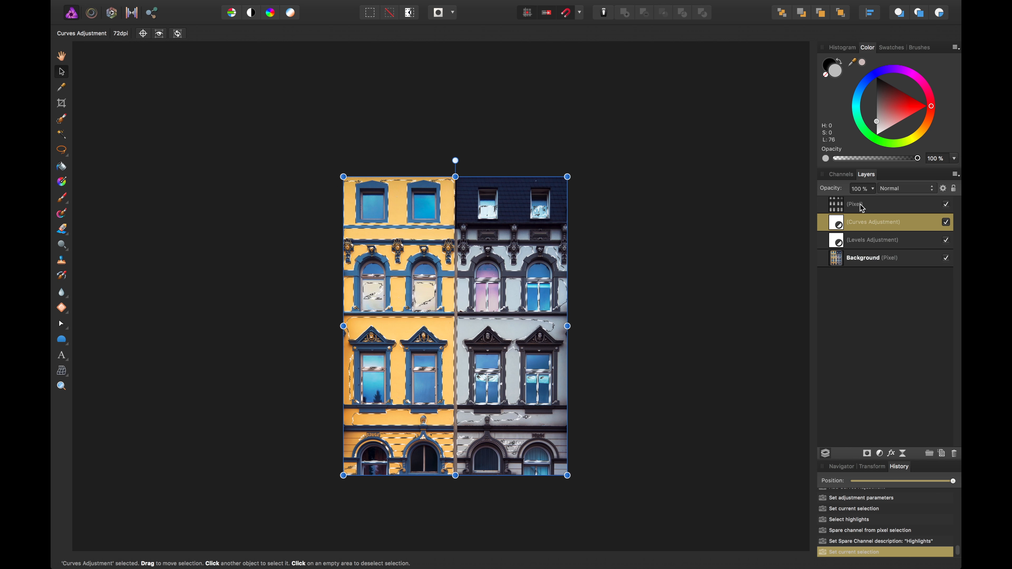
pyautogui.click(842, 175)
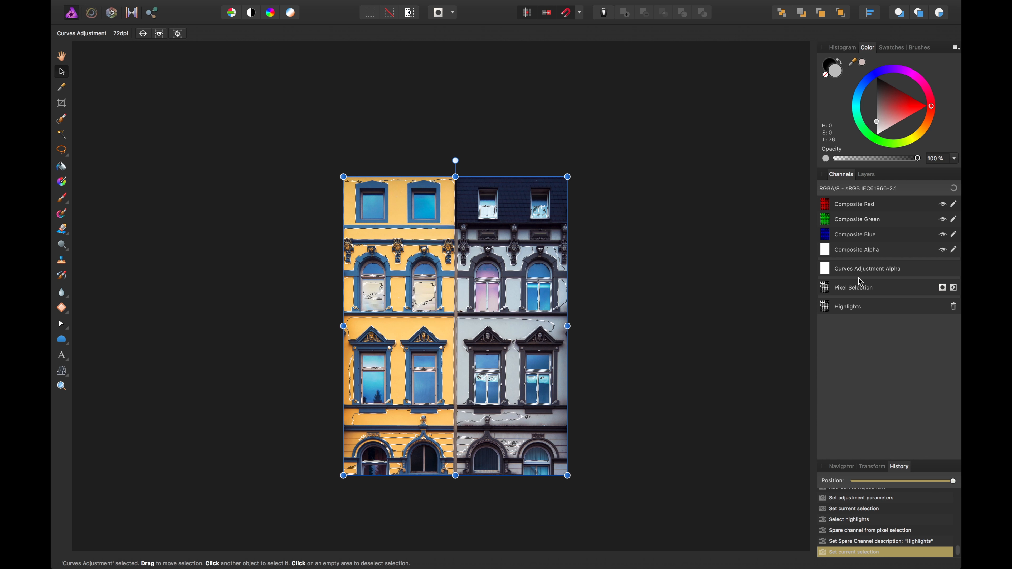
pyautogui.rightClick(825, 309)
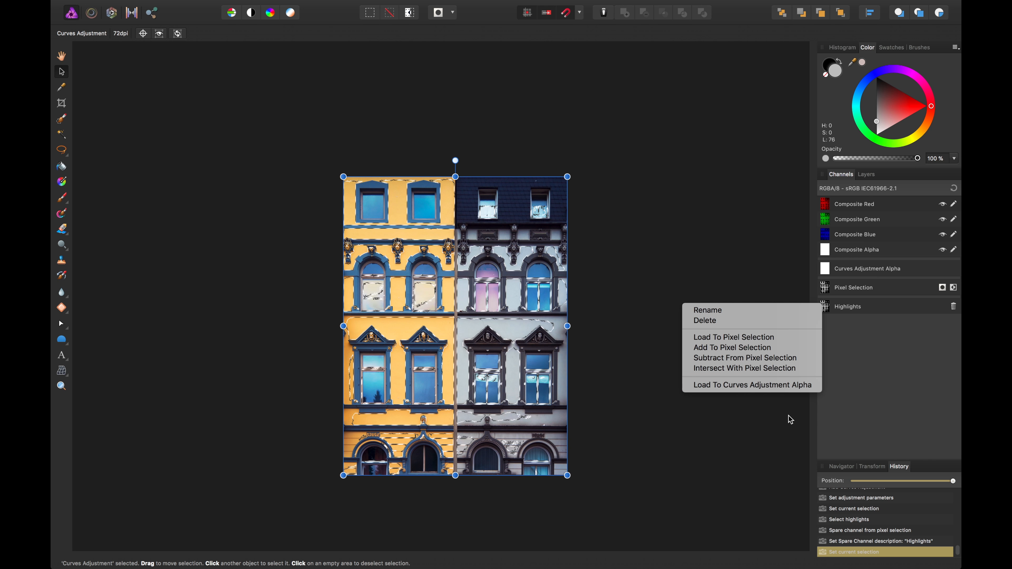
pyautogui.click(785, 386)
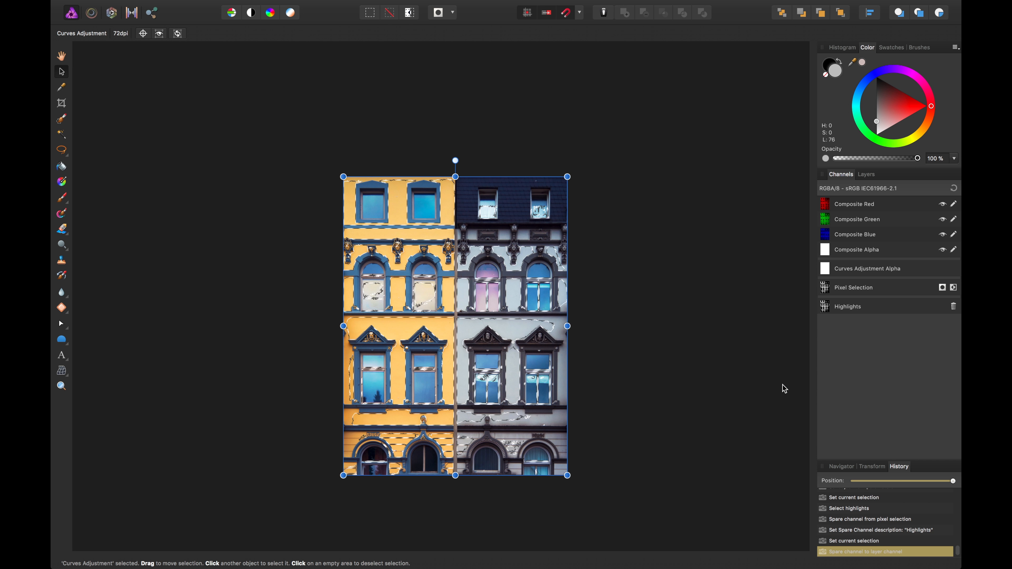
# Step: Clear the pixel selection and compare the photo with the Curves adjustment hidden and shown
pyautogui.press('super+d')
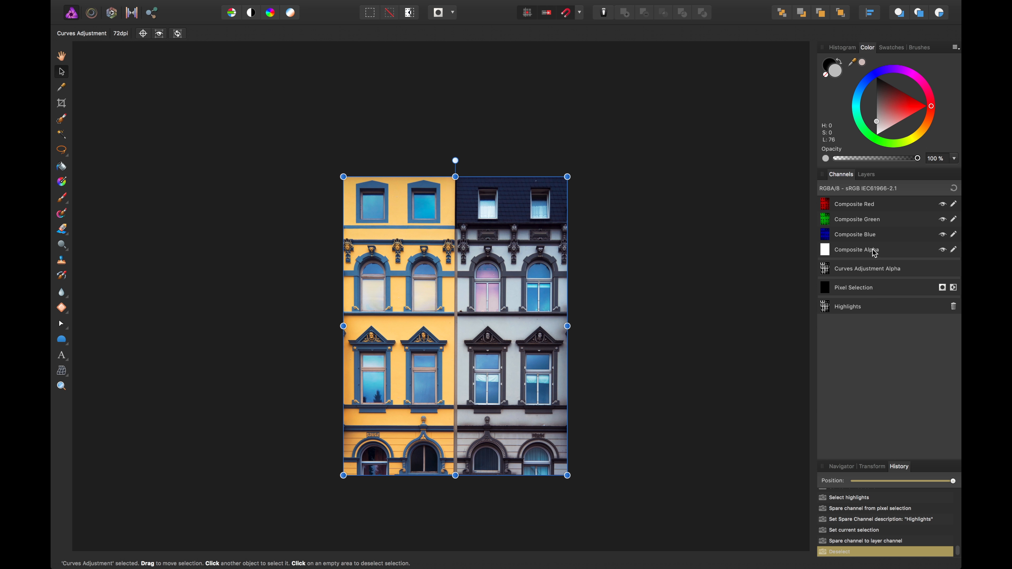
pyautogui.click(866, 176)
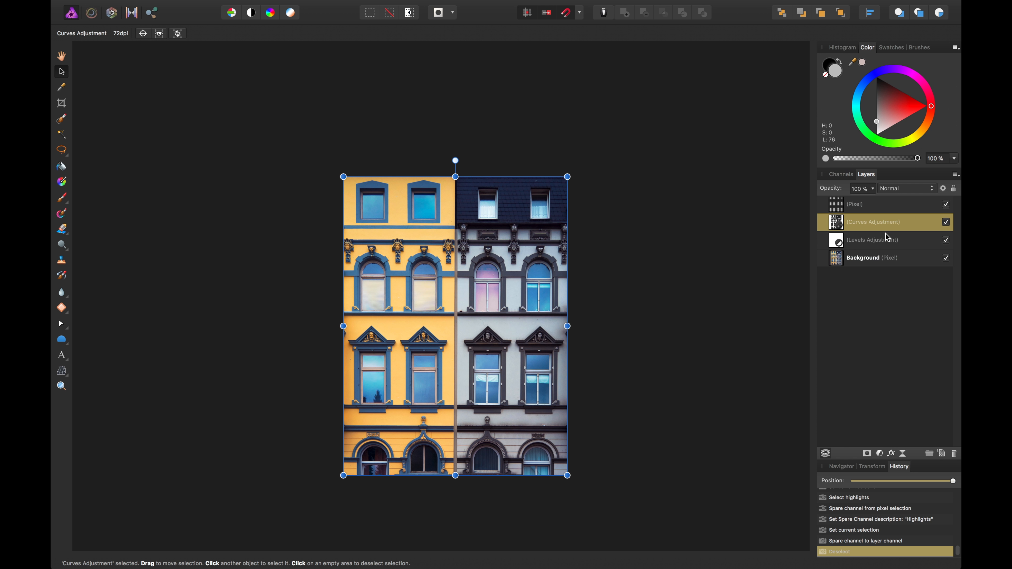
pyautogui.click(947, 223)
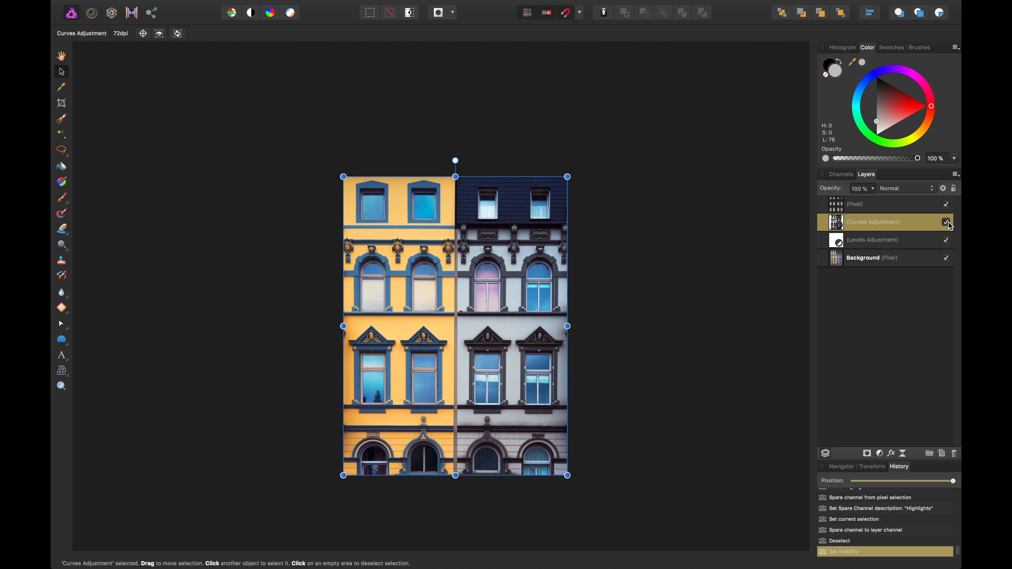
# Step: Add a live High Pass filter and move it out of the Curves adjustment to its own layer directly above it
pyautogui.press('super+plus')
pyautogui.press('super+plus')
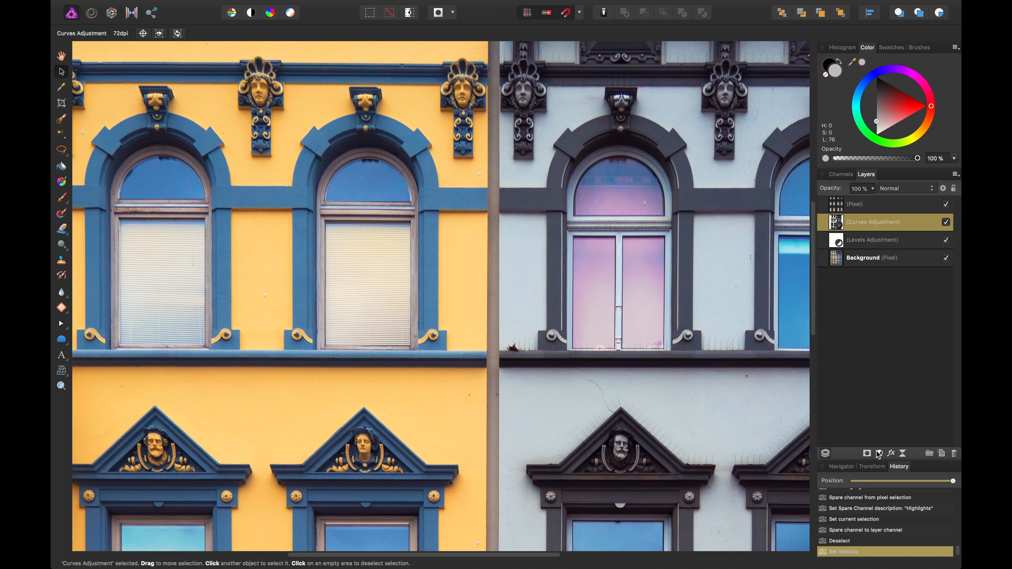
pyautogui.click(904, 453)
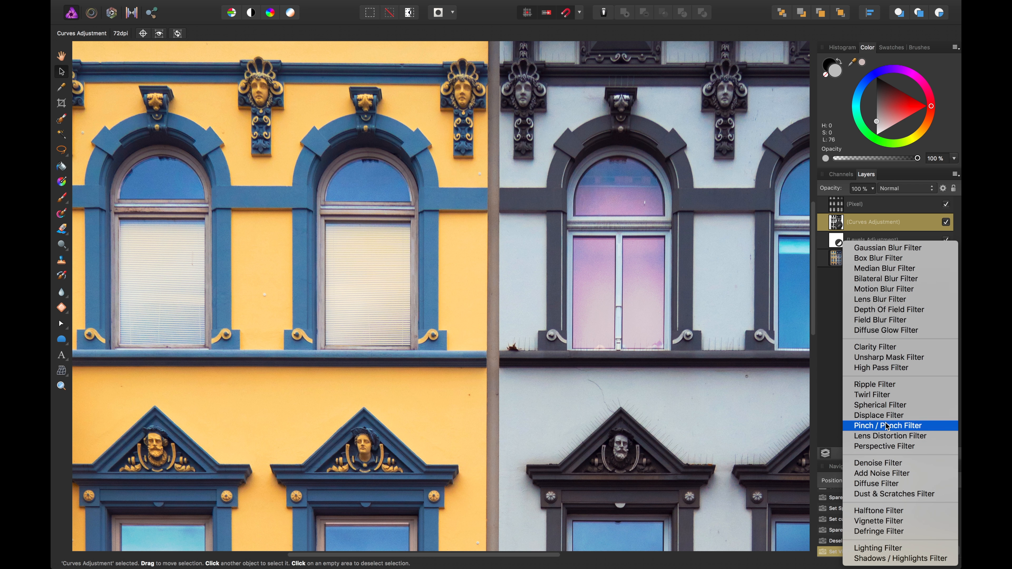
pyautogui.click(881, 368)
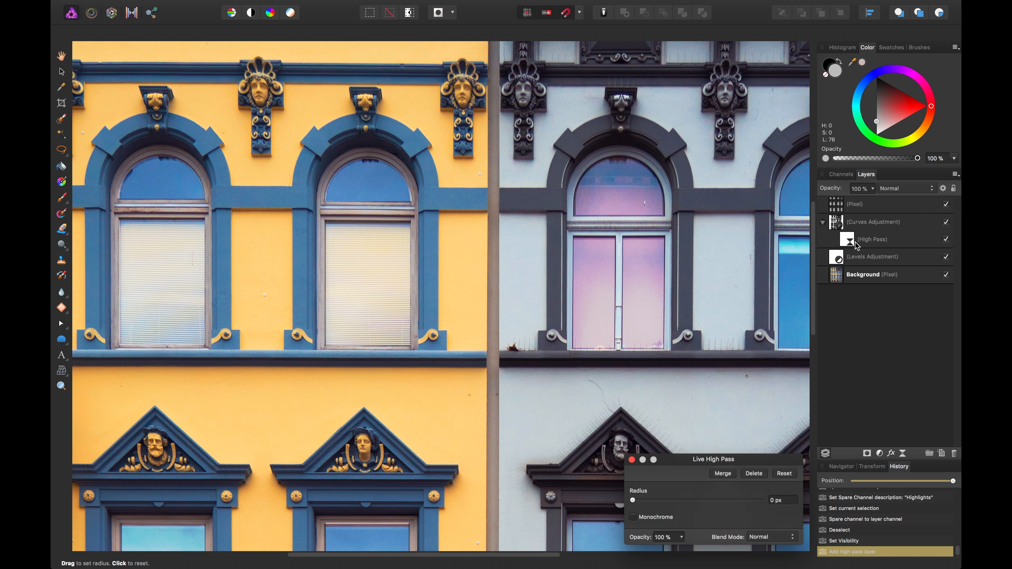
pyautogui.moveTo(855, 240); pyautogui.dragTo(836, 215)
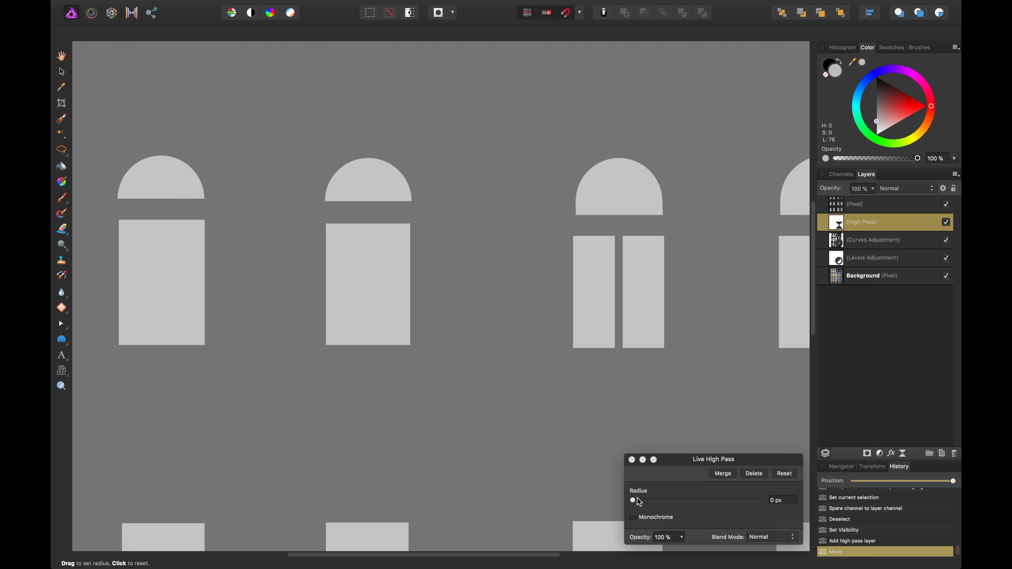
# Step: Set the live High Pass radius to 1.7 px and load the Highlights spare channel into the filter's alpha
pyautogui.moveTo(636, 499); pyautogui.dragTo(668, 505)
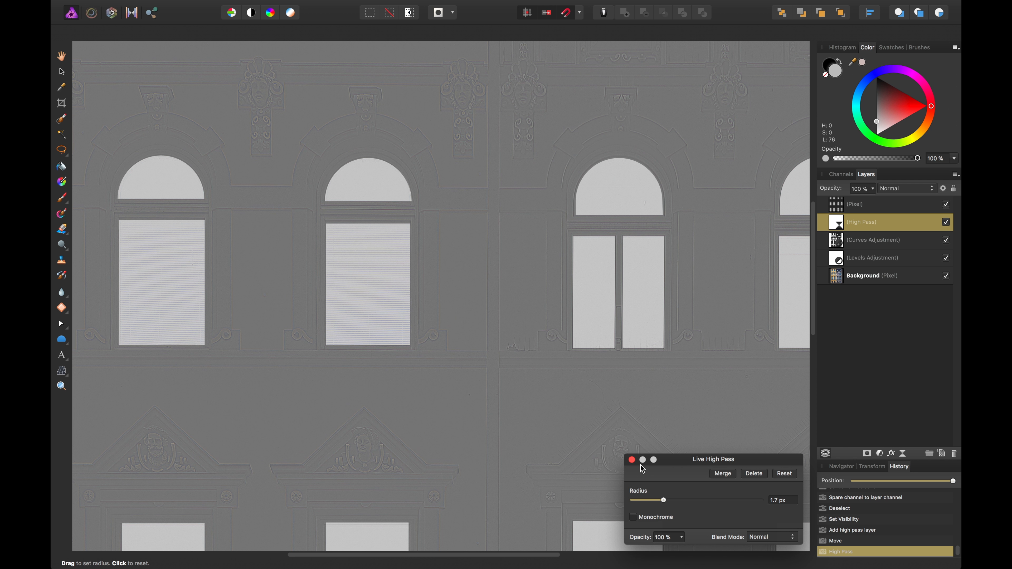
pyautogui.click(632, 461)
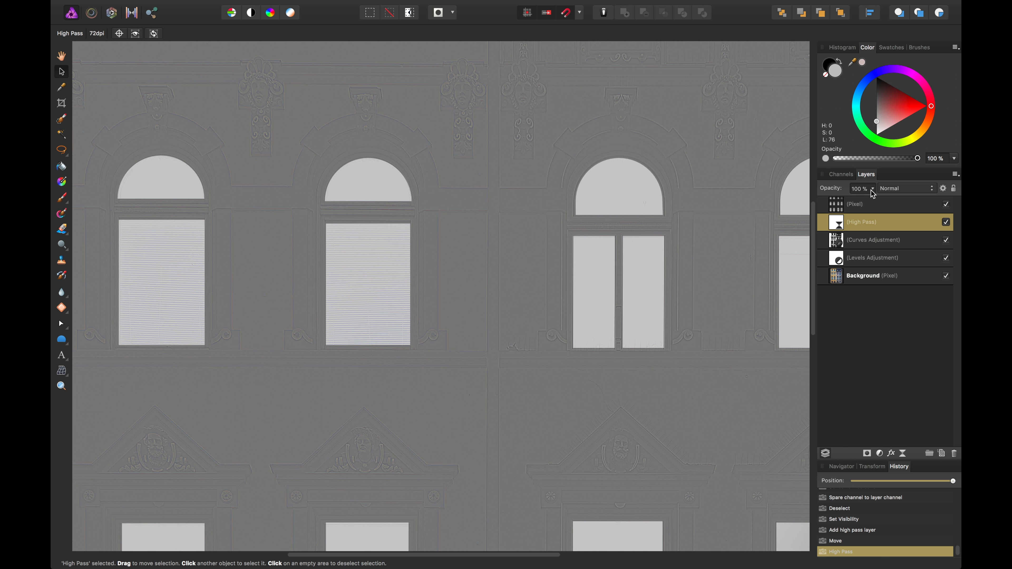
pyautogui.click(841, 174)
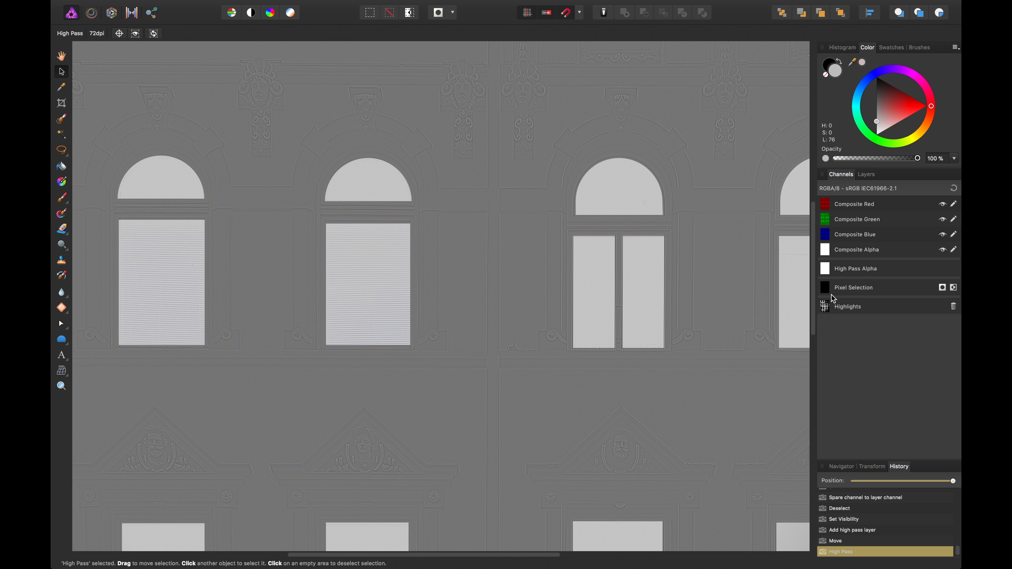
pyautogui.click(867, 175)
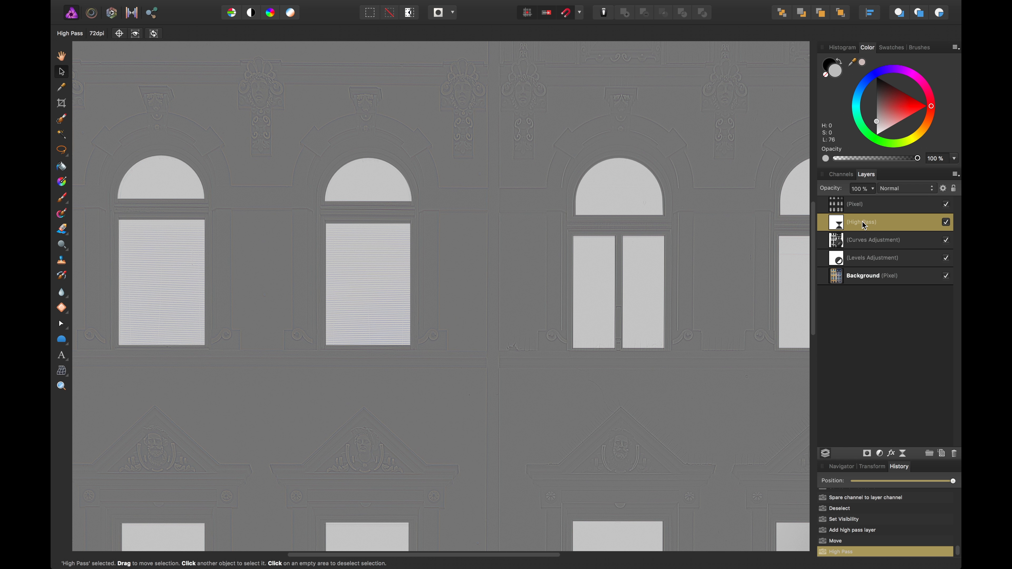
pyautogui.click(841, 174)
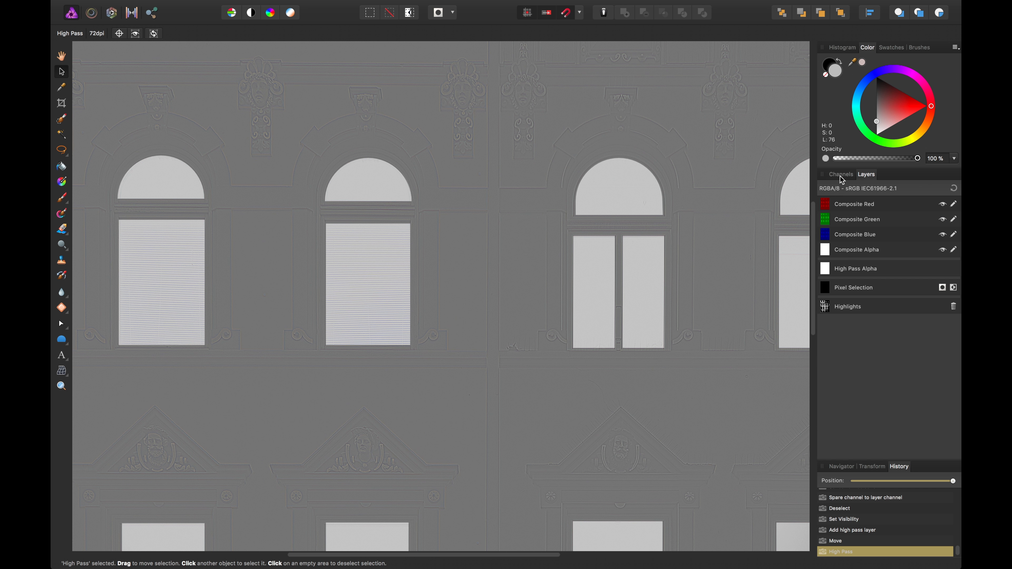
pyautogui.rightClick(827, 307)
pyautogui.click(847, 385)
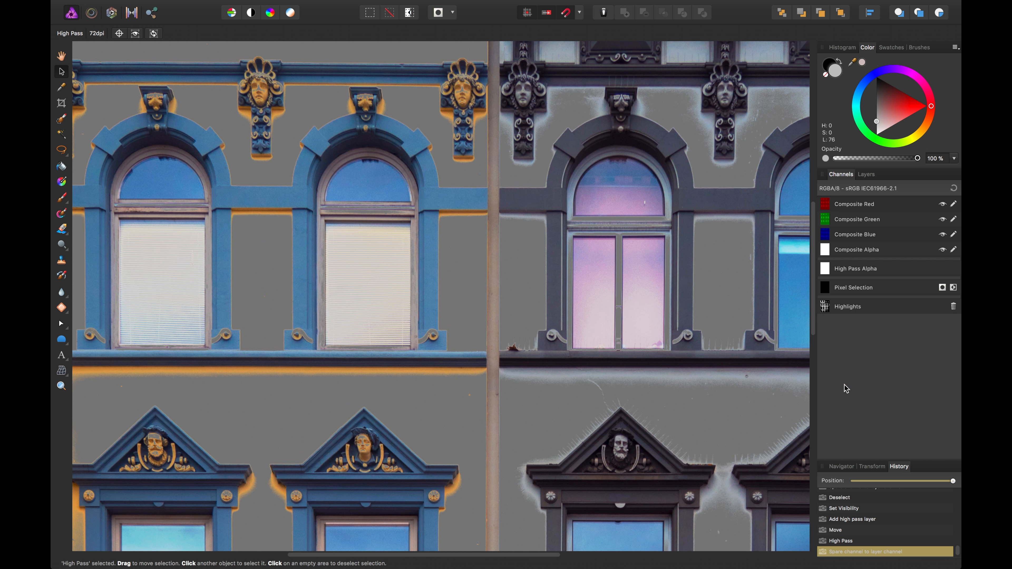
# Step: Set the High Pass layer's blend mode to Linear Light and its opacity to 94%
pyautogui.click(870, 175)
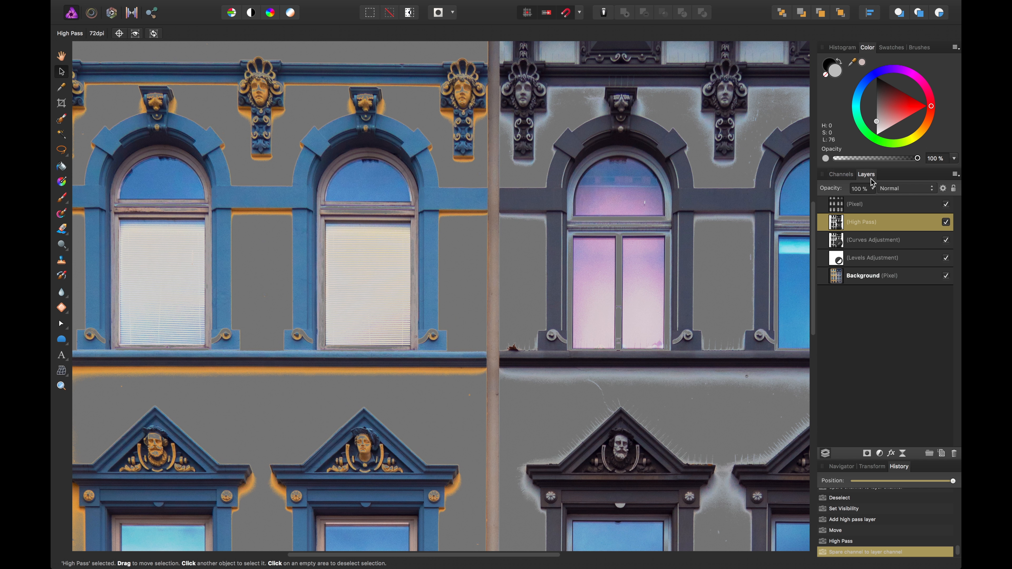
pyautogui.click(899, 189)
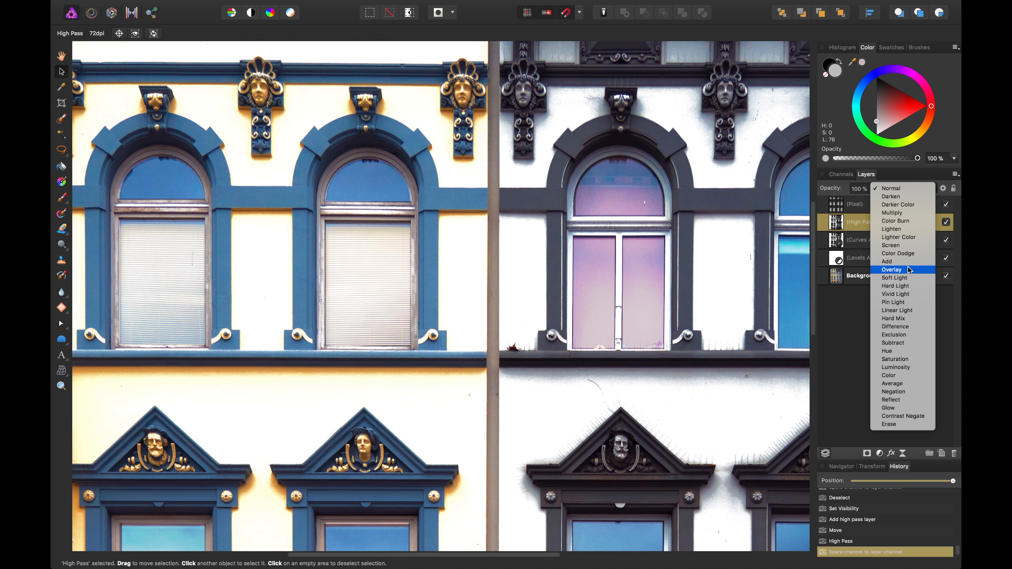
pyautogui.click(906, 311)
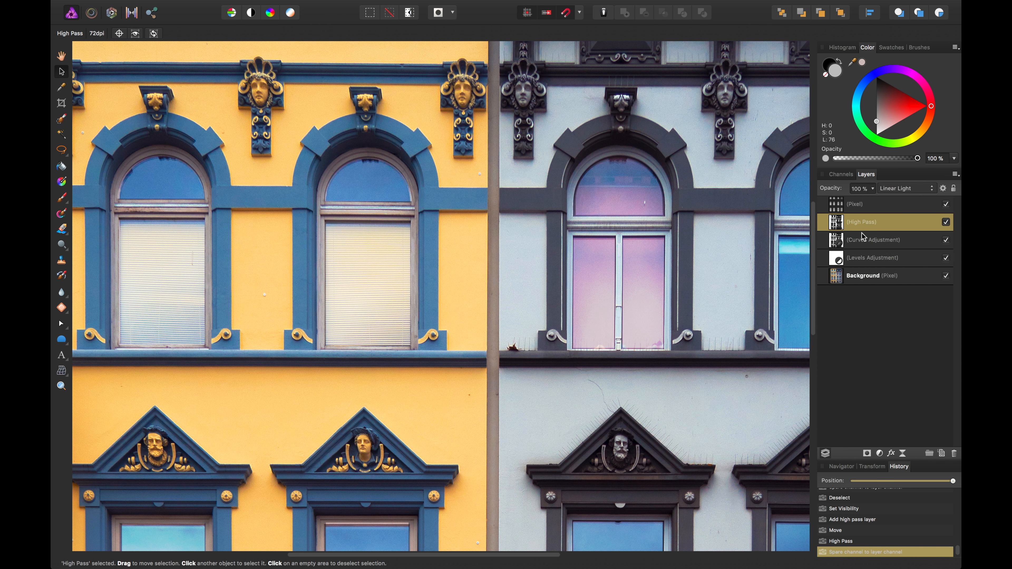
pyautogui.click(872, 188)
pyautogui.moveTo(874, 203); pyautogui.dragTo(827, 207)
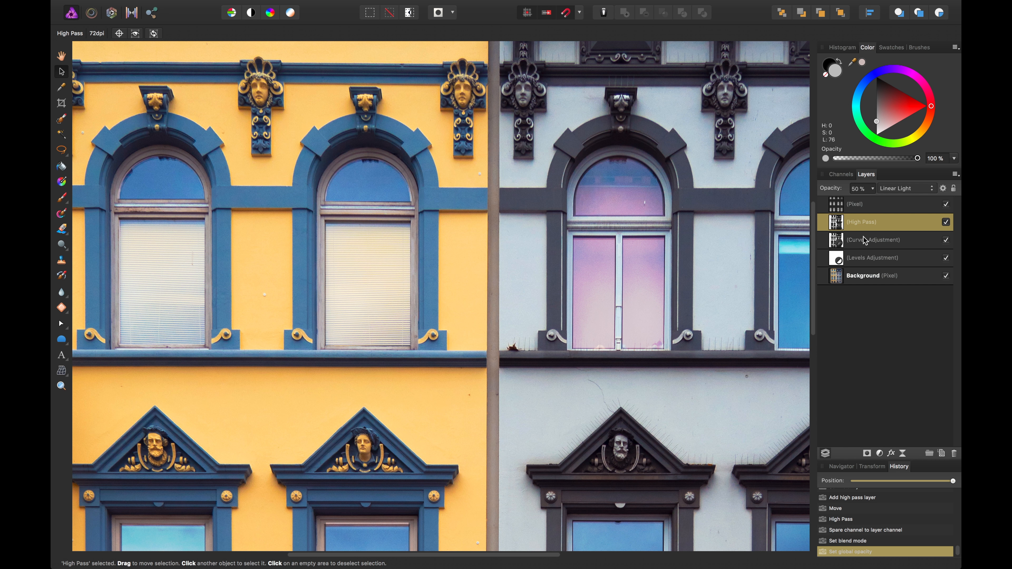
pyautogui.click(947, 222)
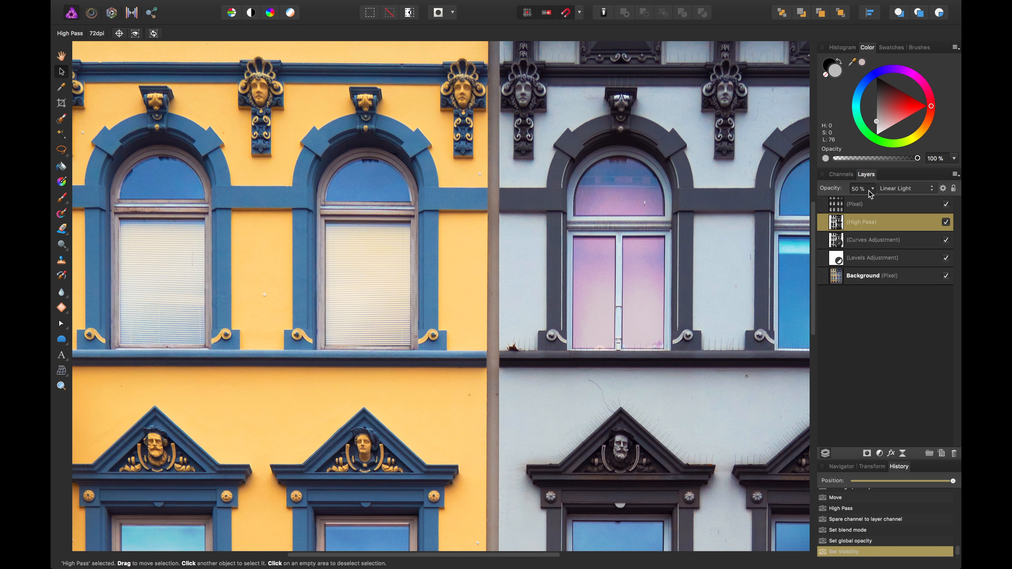
pyautogui.moveTo(836, 189); pyautogui.dragTo(848, 190)
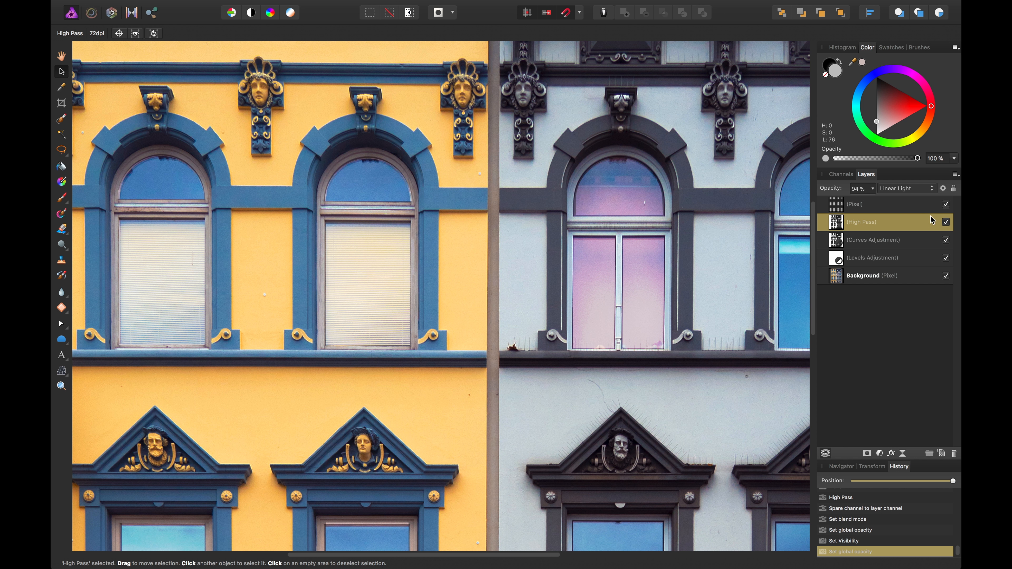
# Step: Compare the photo with the High Pass layer hidden and shown, examining details on both facades and the whole building
pyautogui.click(947, 223)
pyautogui.click(947, 222)
pyautogui.click(947, 222)
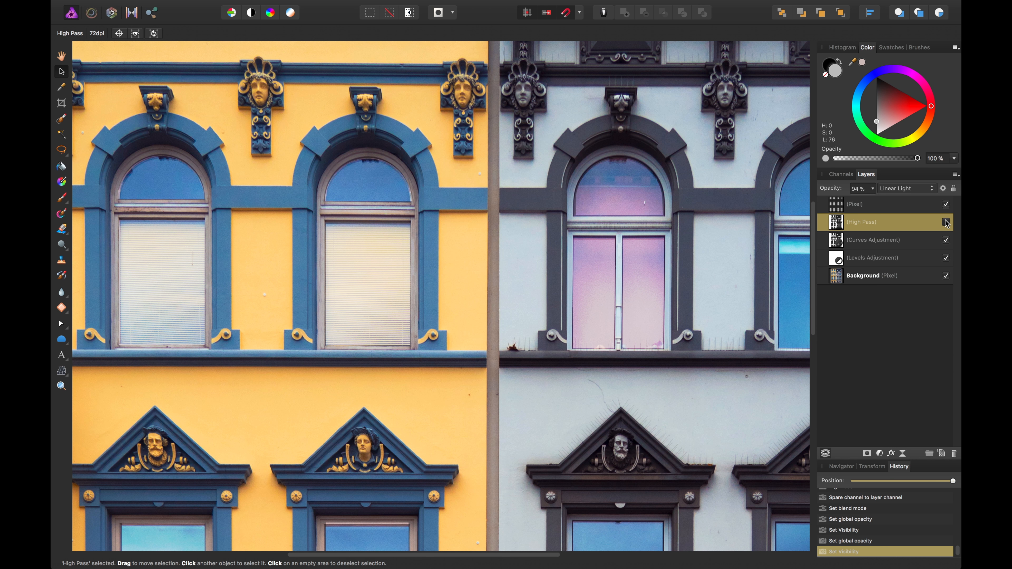
pyautogui.click(946, 223)
pyautogui.scroll(-5, 468, 244)
pyautogui.hscroll(5, 468, 244)
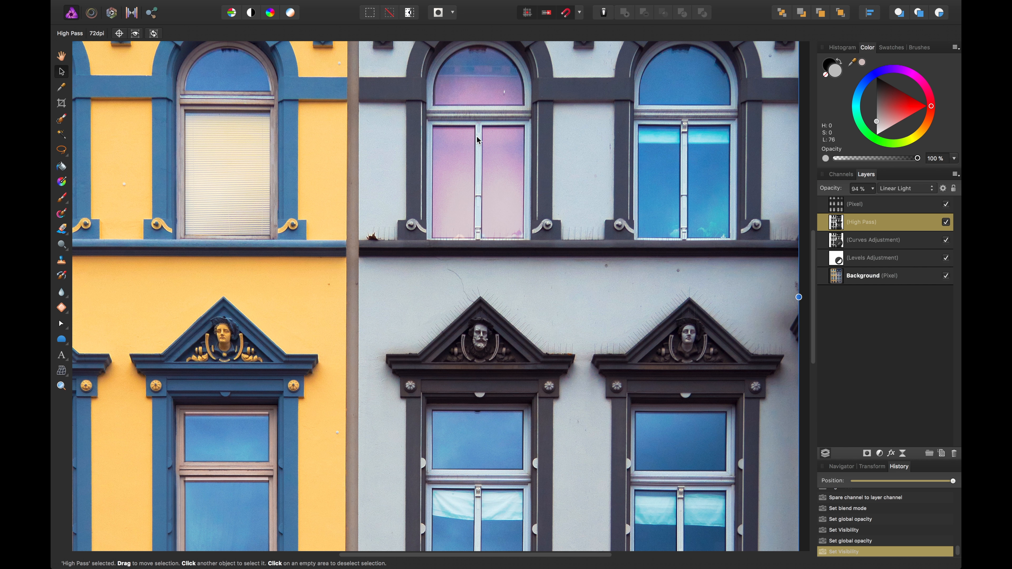
pyautogui.click(947, 222)
pyautogui.click(947, 222)
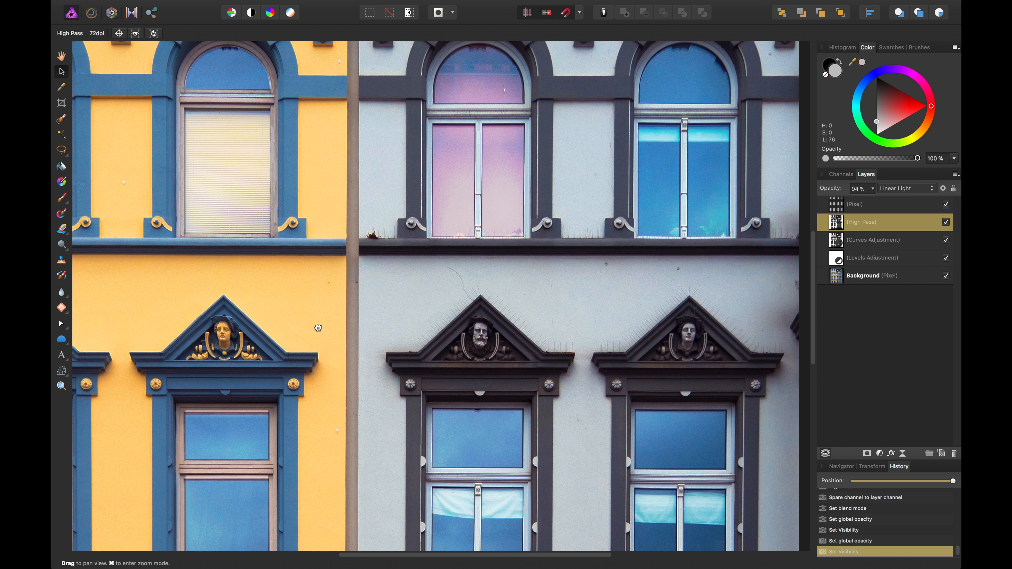
pyautogui.scroll(-3, 331, 280)
pyautogui.scroll(-4, 332, 285)
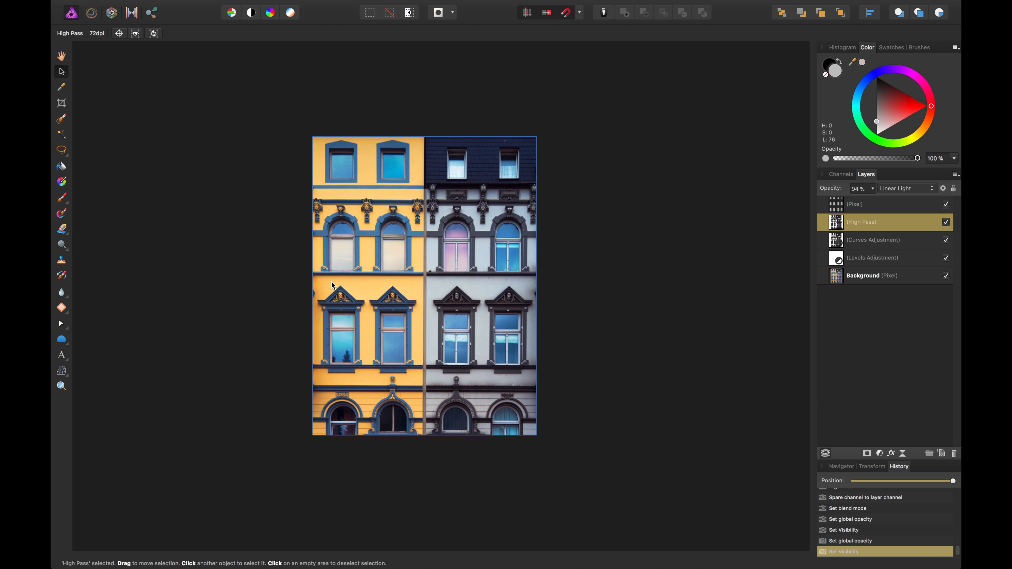
pyautogui.scroll(2, 332, 285)
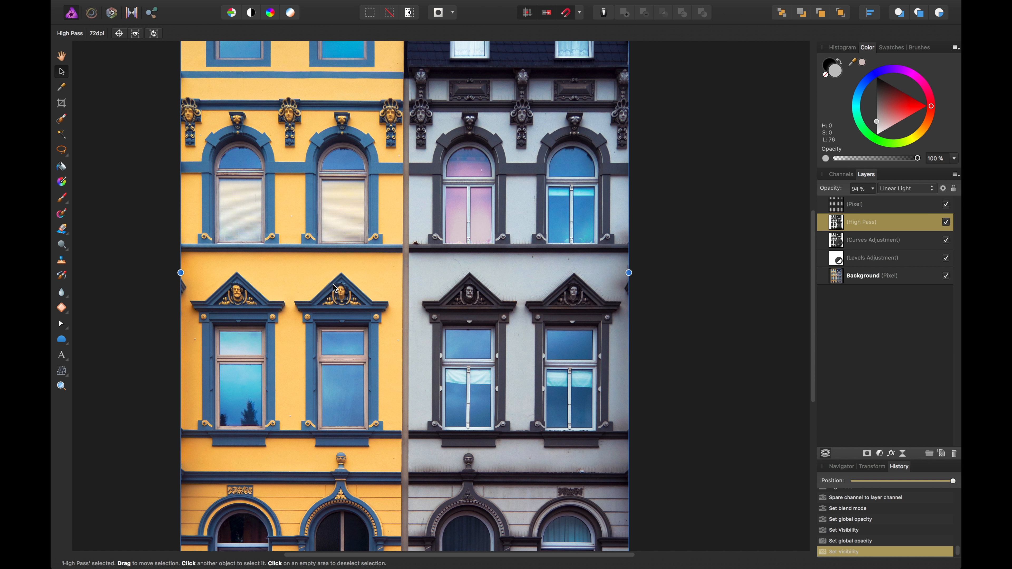
pyautogui.moveTo(350, 246); pyautogui.dragTo(364, 263)
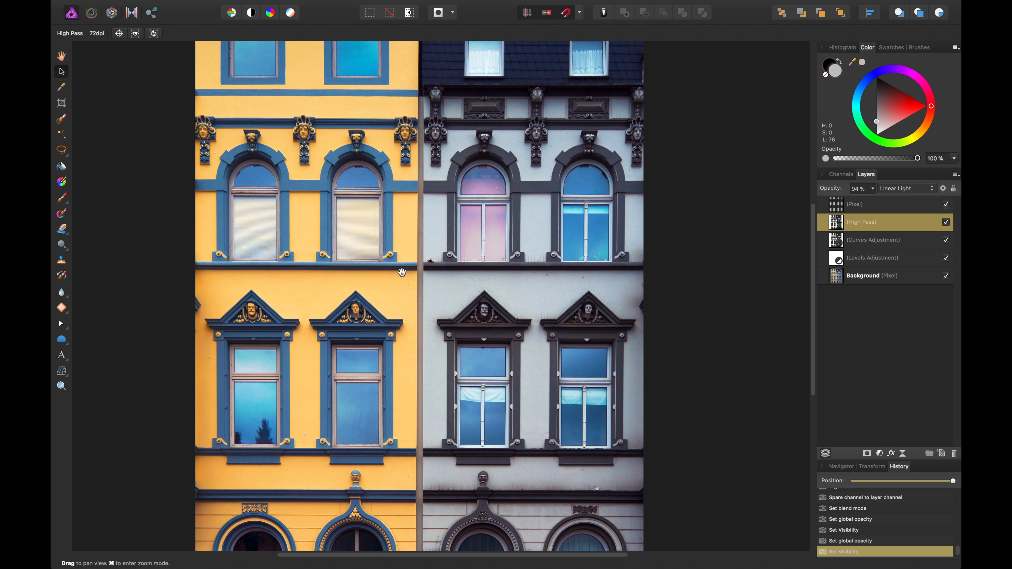
pyautogui.click(845, 176)
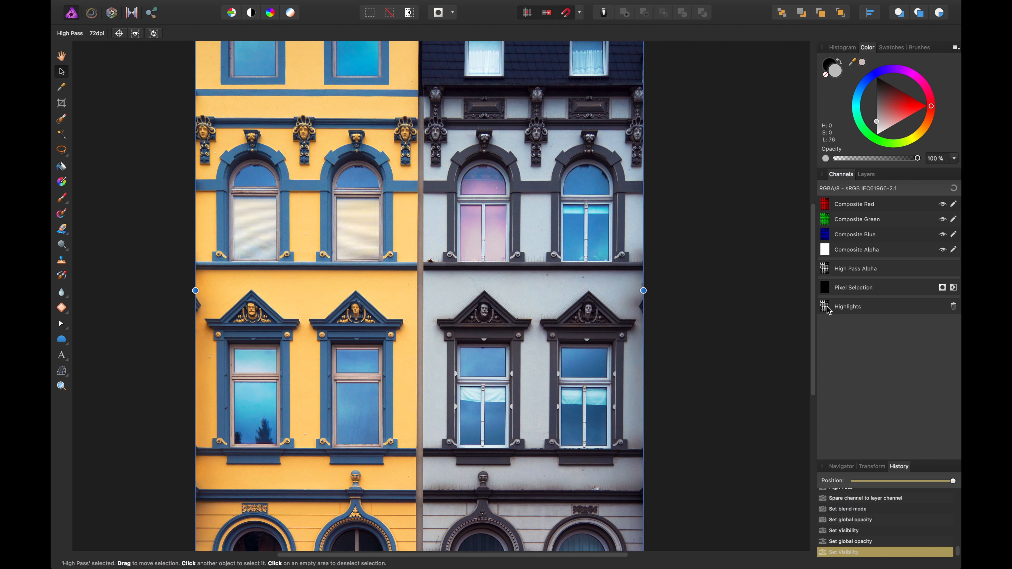
pyautogui.moveTo(226, 4)
pyautogui.click(300, 6)
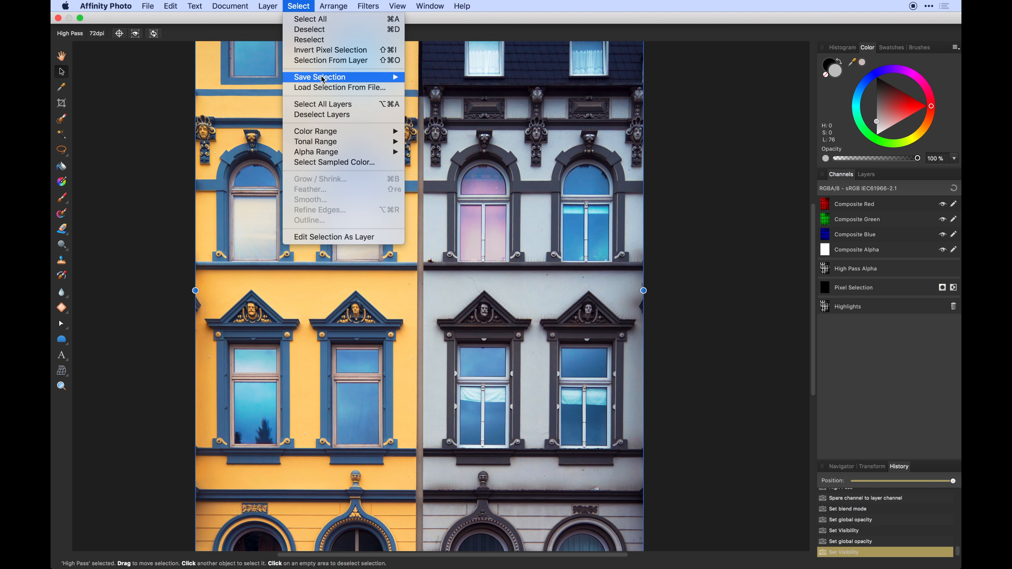
pyautogui.moveTo(372, 143)
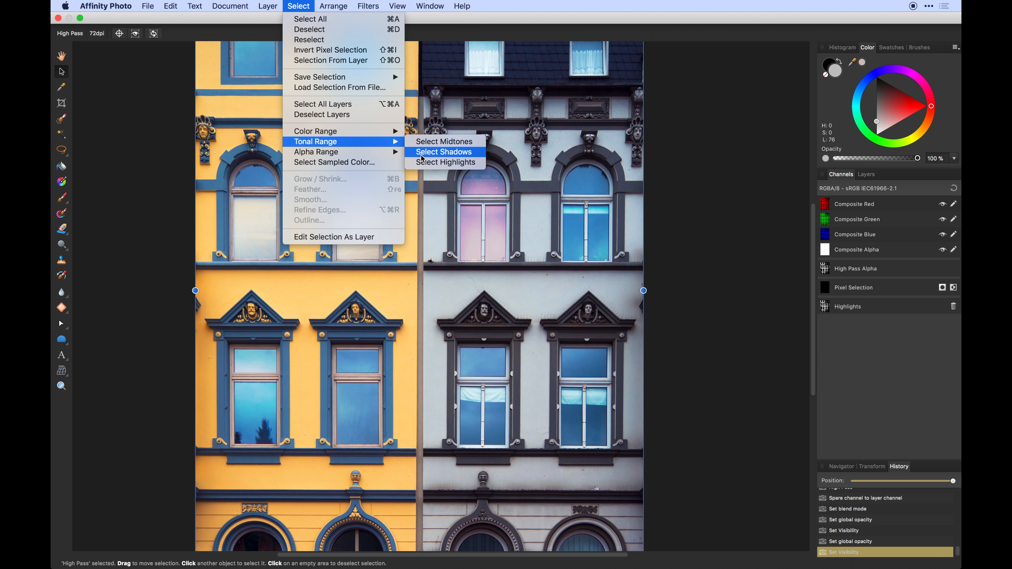
pyautogui.click(942, 378)
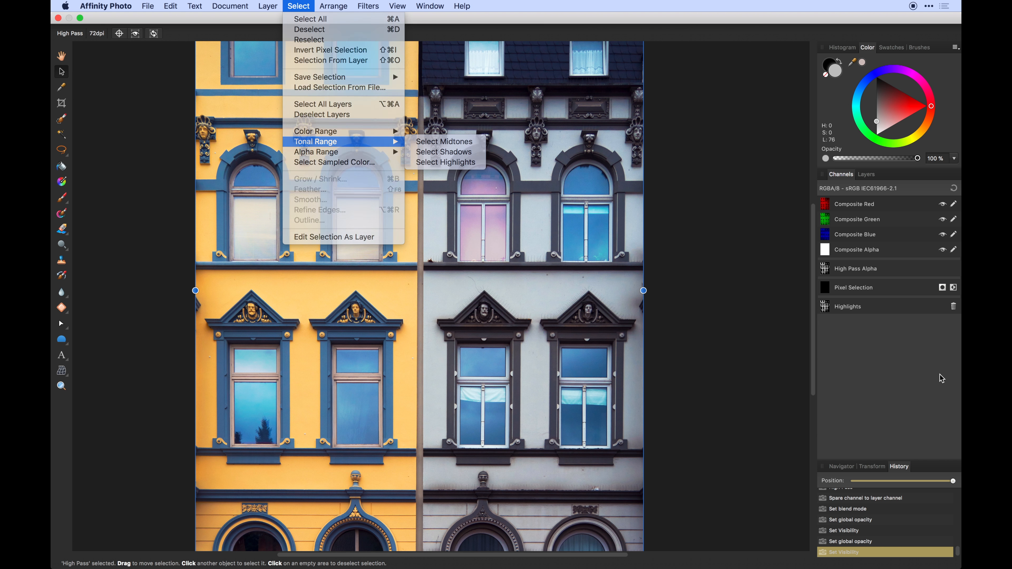
pyautogui.click(872, 176)
pyautogui.scroll(-5, 733, 251)
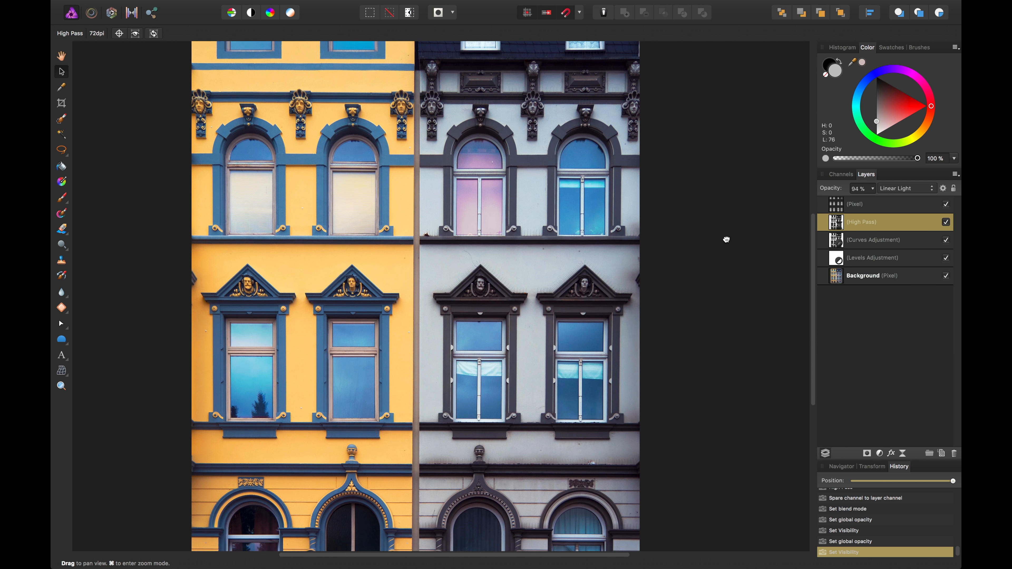
pyautogui.scroll(7, 722, 315)
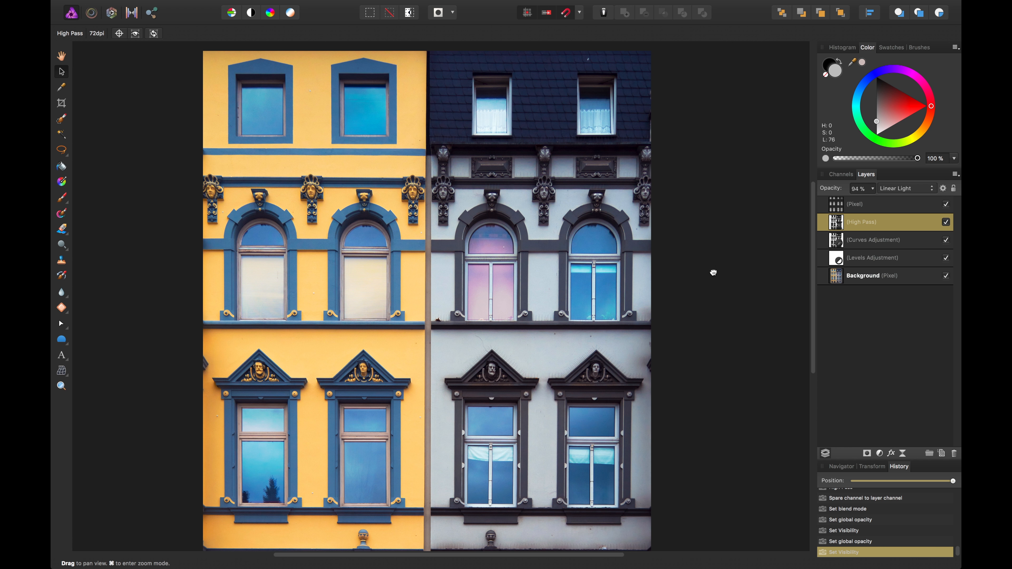
pyautogui.scroll(-2, 713, 248)
pyautogui.press('super+minus')
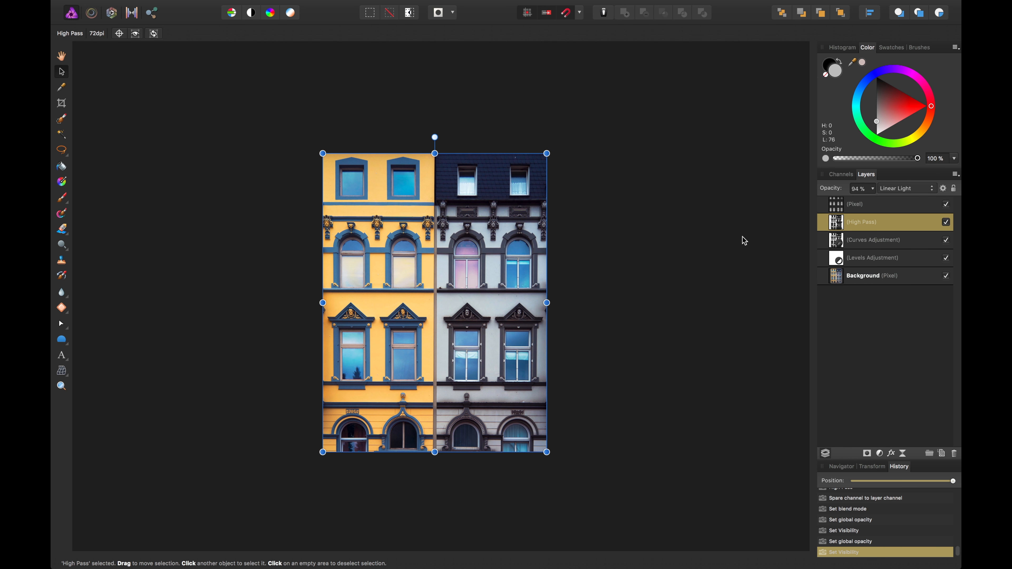